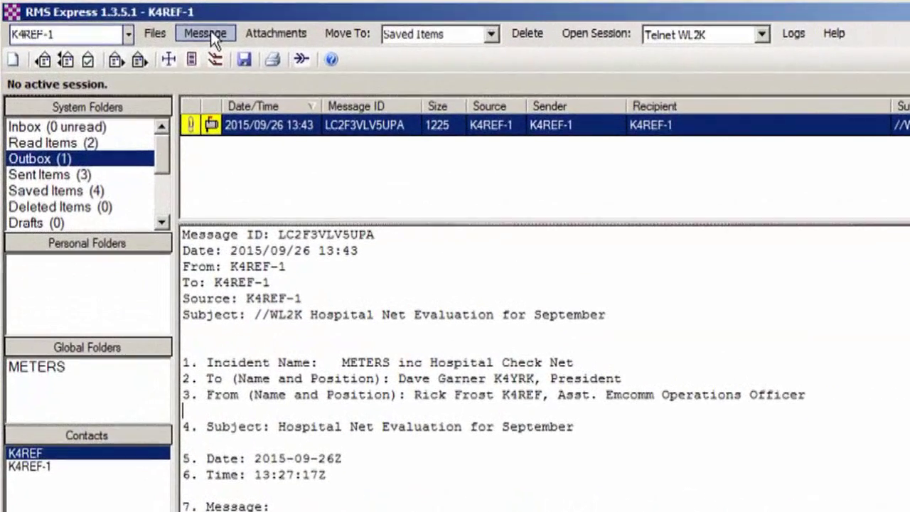
Step: Open the message templates and view the blank ICS 213 example text form, minimising it when done
click(206, 34)
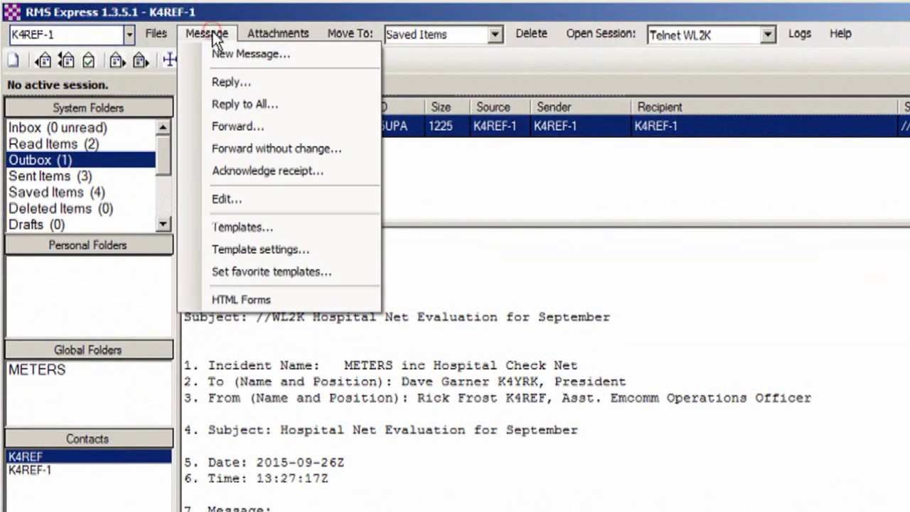
click(259, 227)
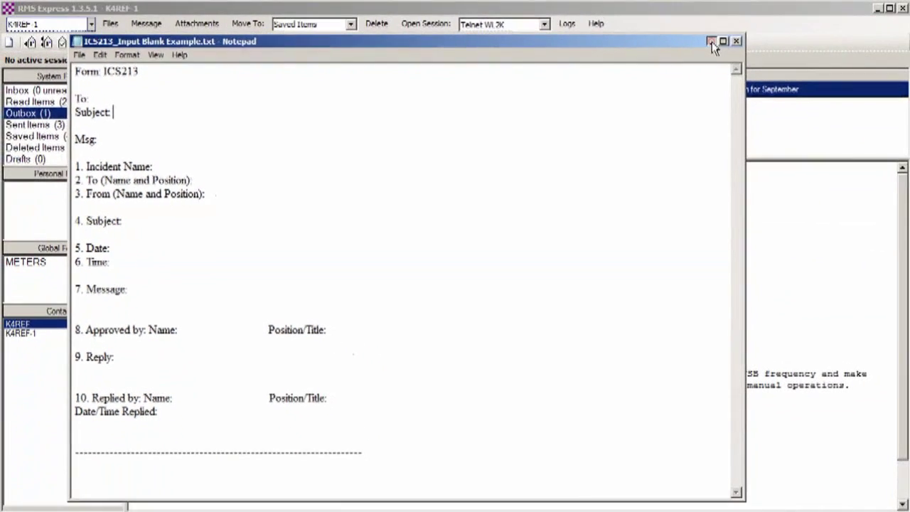
click(711, 42)
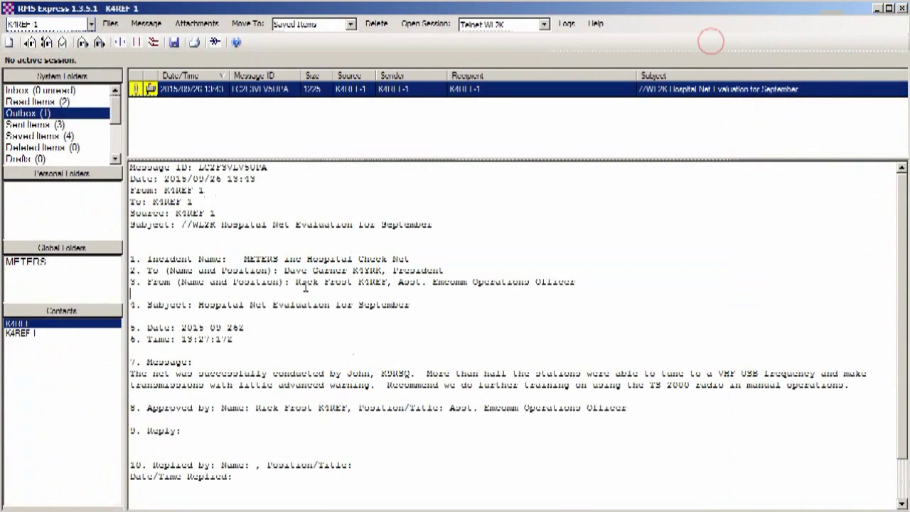
Step: Switch to Internet Explorer and review the whole General Message (ICS 213) form through its reply section, then minimise the browser
click(135, 508)
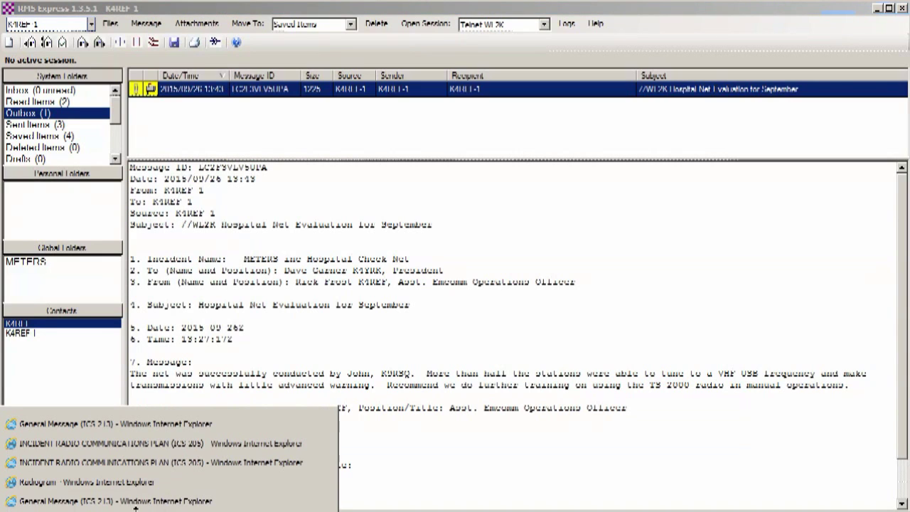
click(135, 431)
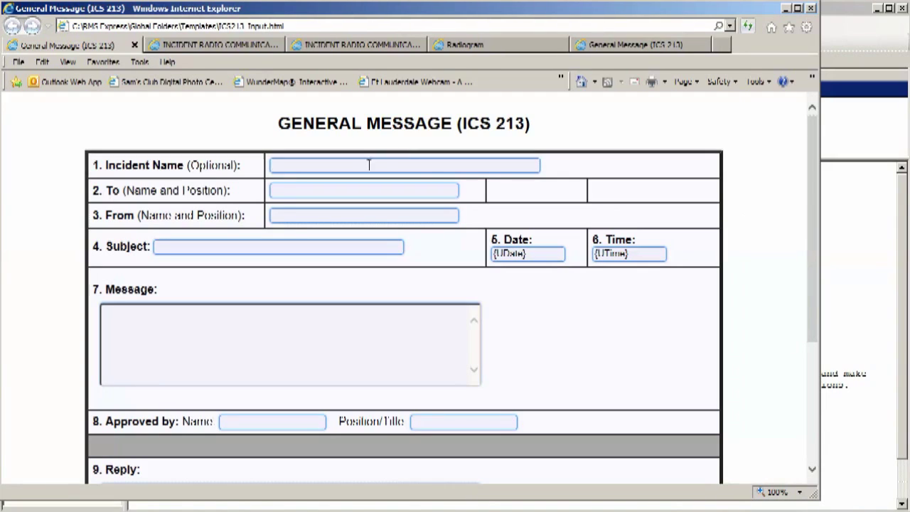
click(334, 164)
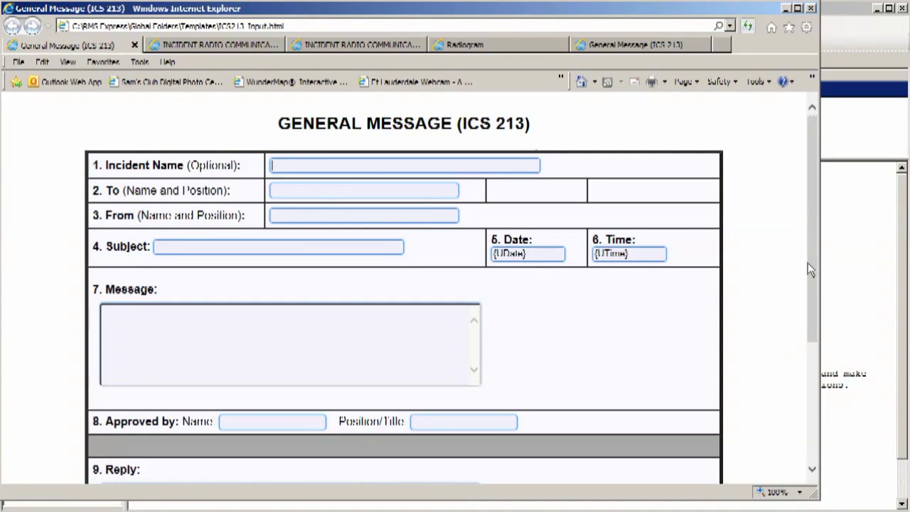
drag(808, 263, 808, 368)
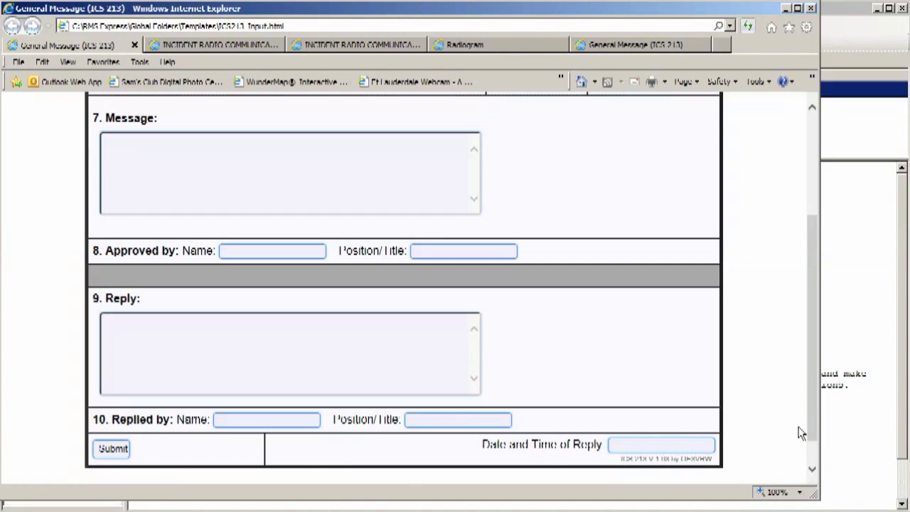
drag(811, 426, 828, 302)
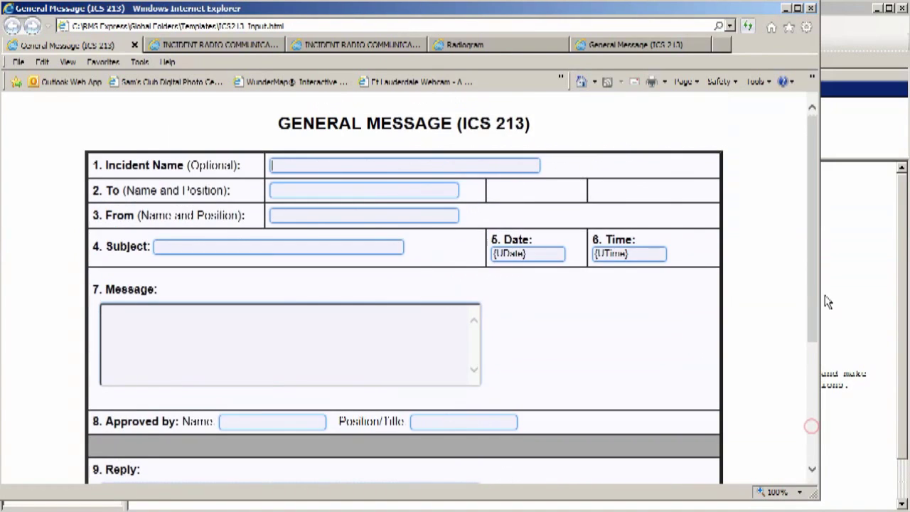
click(786, 8)
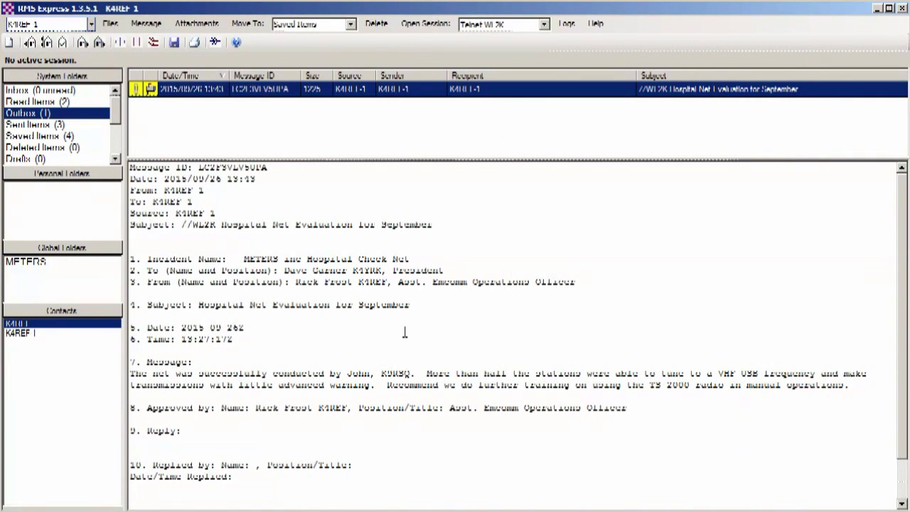
Step: View the Communications List (ICS 205A), and in the ICS 205 radio plan set the first channel row's mode to A
click(128, 509)
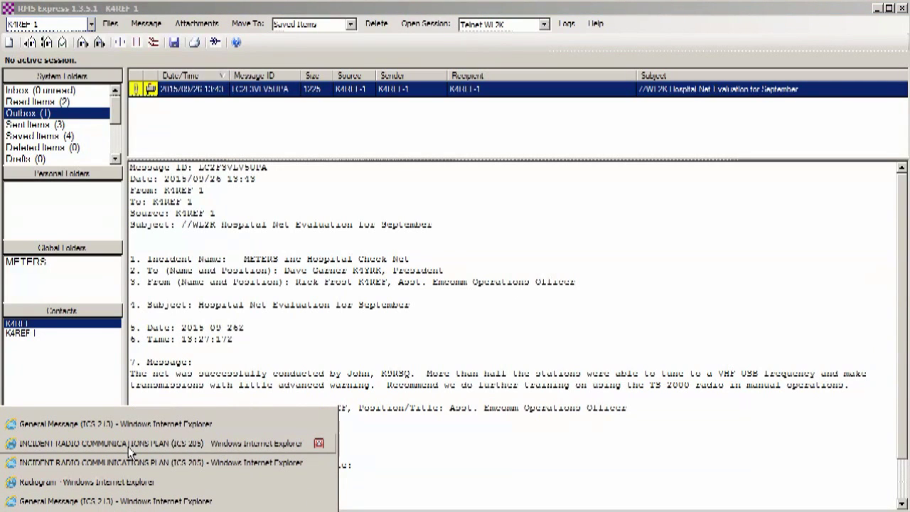
click(130, 452)
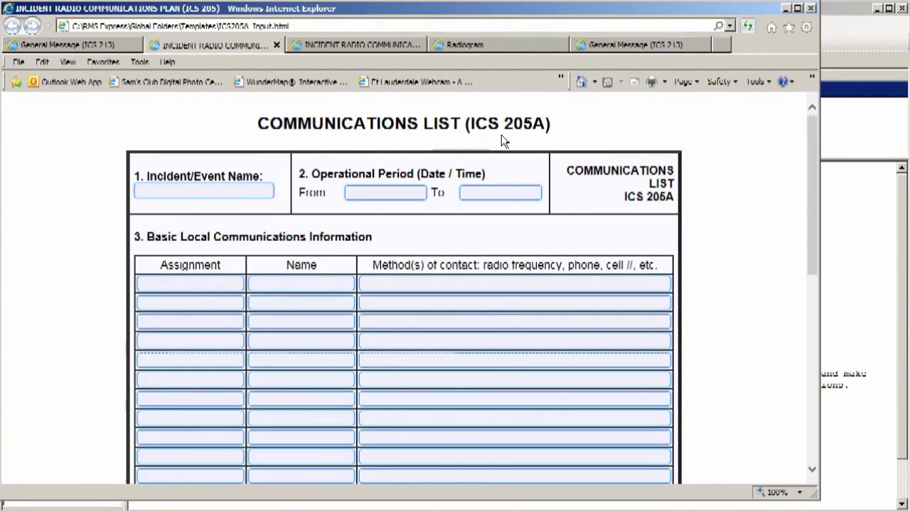
click(364, 45)
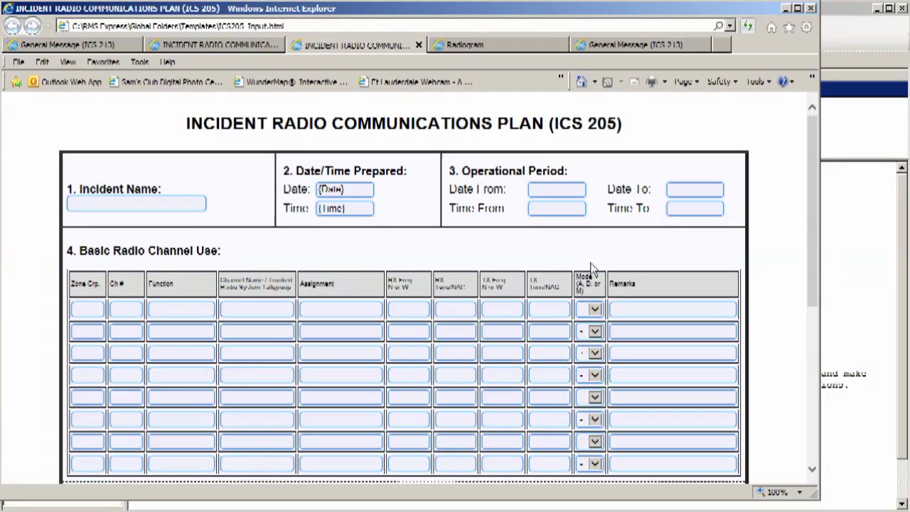
click(594, 311)
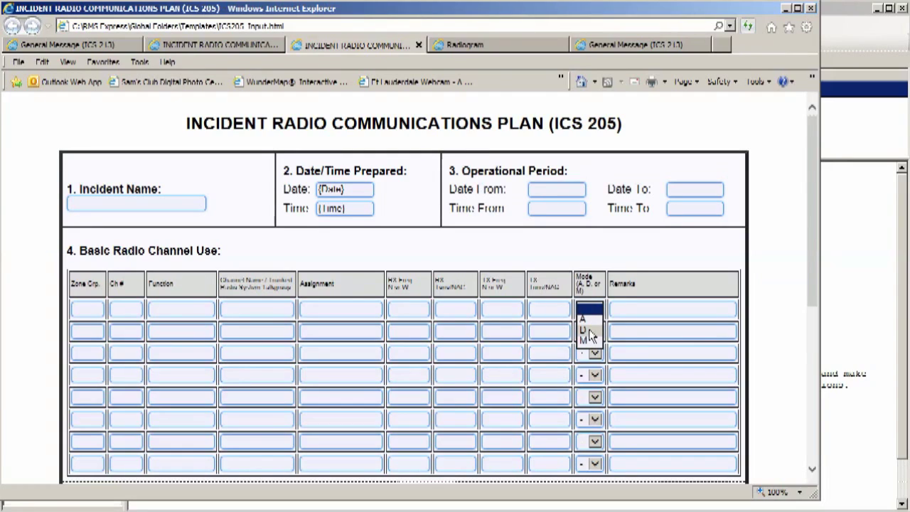
click(584, 318)
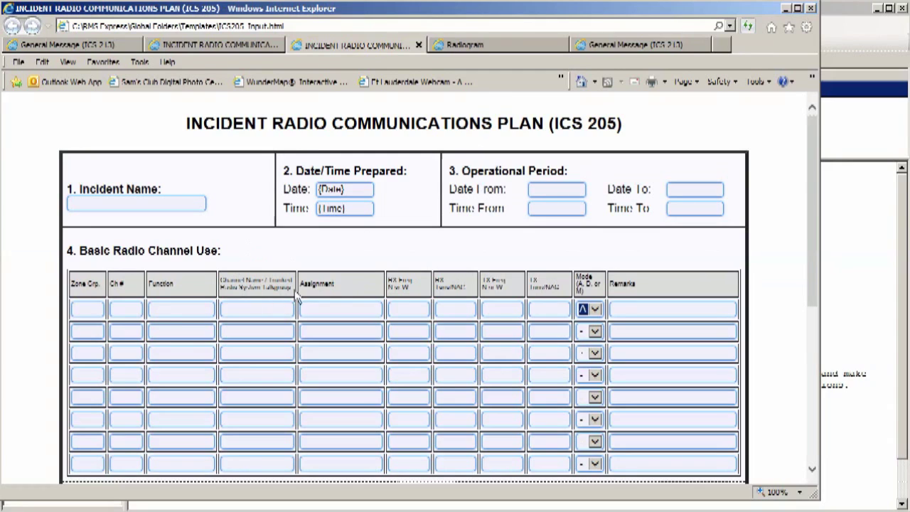
Step: View the Radiogram form, return to the General Message (ICS 213) form and minimise the browser
click(465, 47)
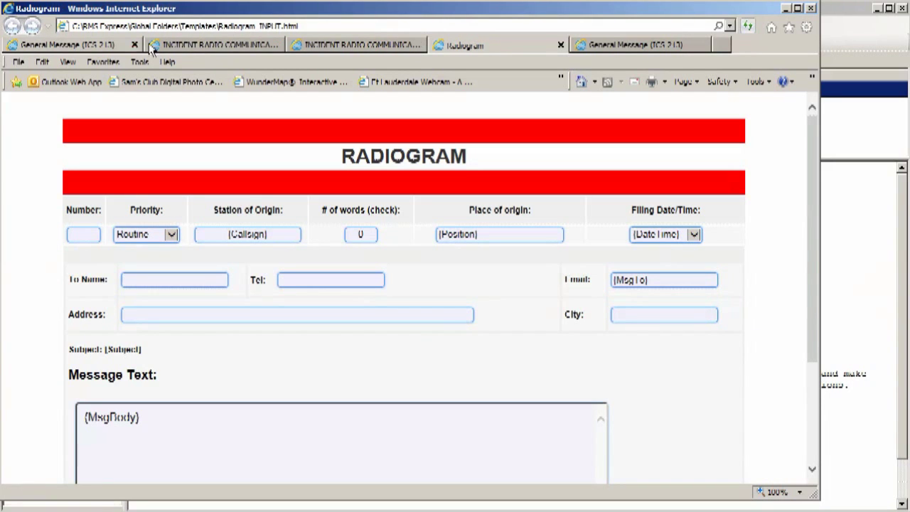
click(96, 44)
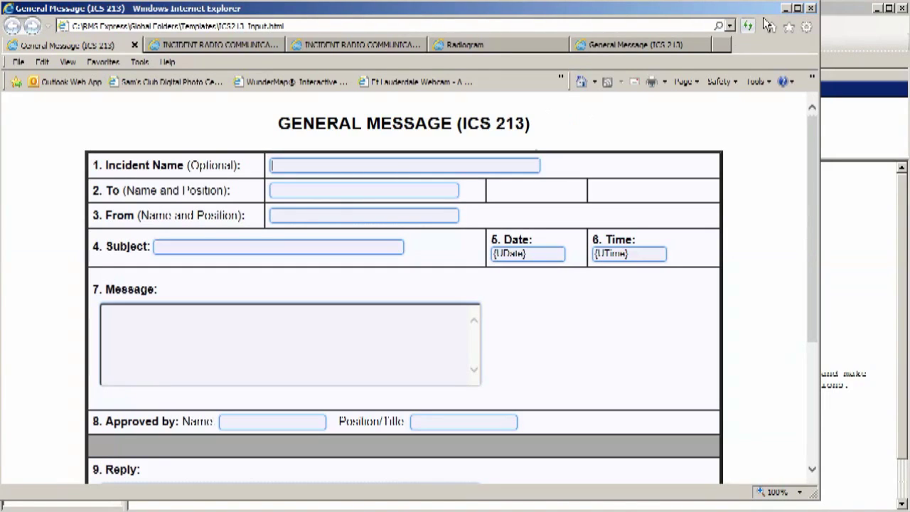
click(785, 9)
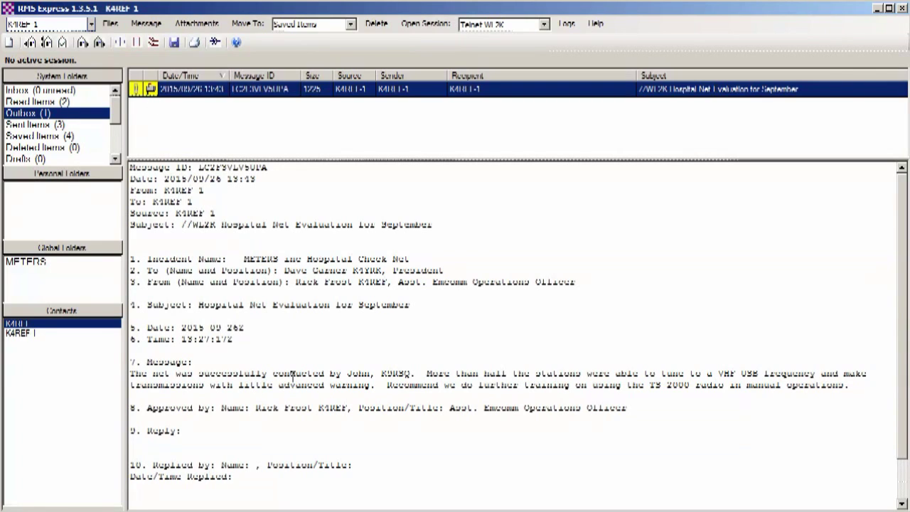
Step: Reopen the ICS 213 form and examine the HTML code of ICS213_Input.html in Dreamweaver with an enlarged code view
mouse_move(124, 508)
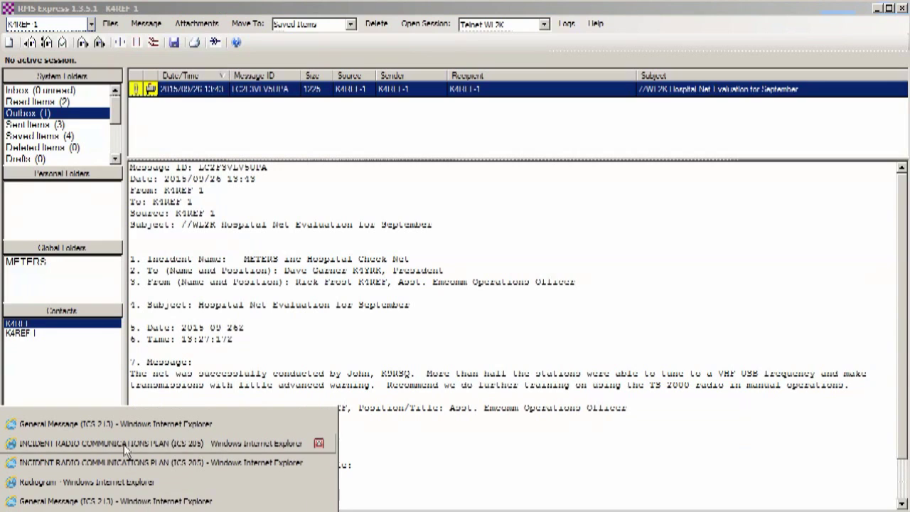
click(124, 425)
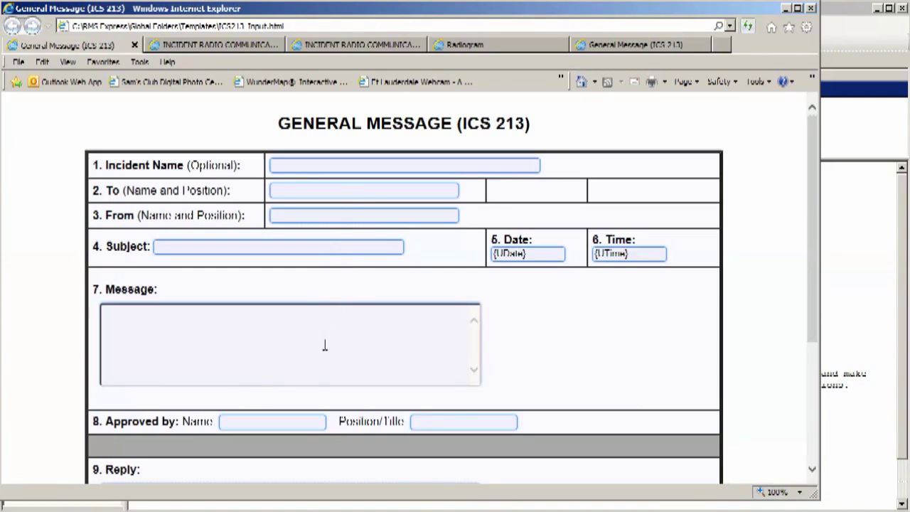
click(268, 508)
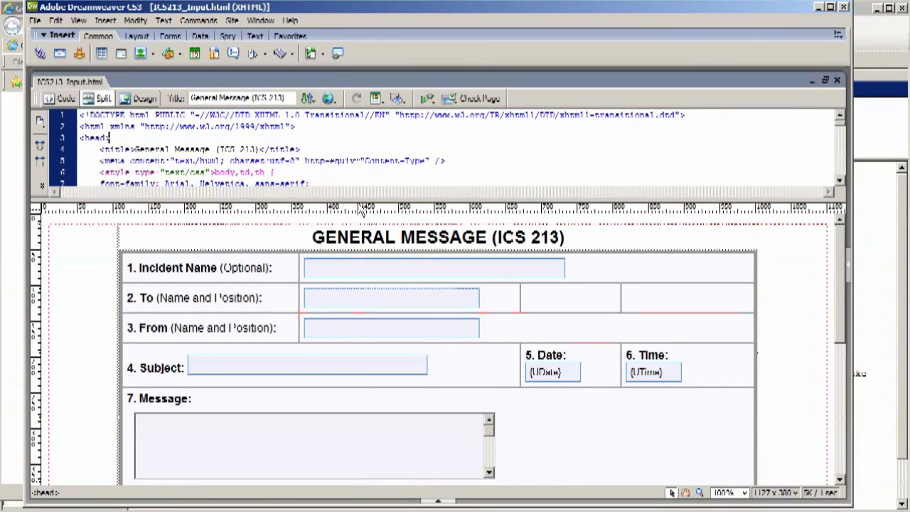
drag(355, 200, 339, 436)
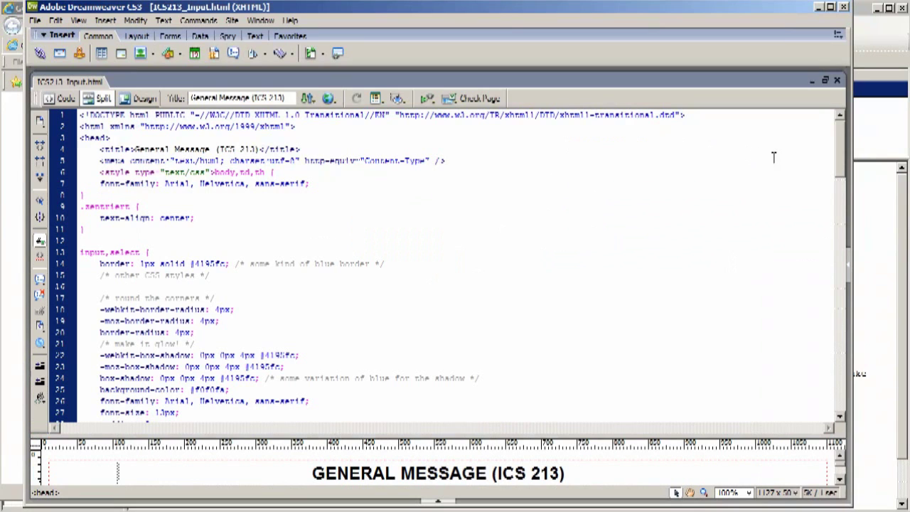
drag(839, 153, 839, 178)
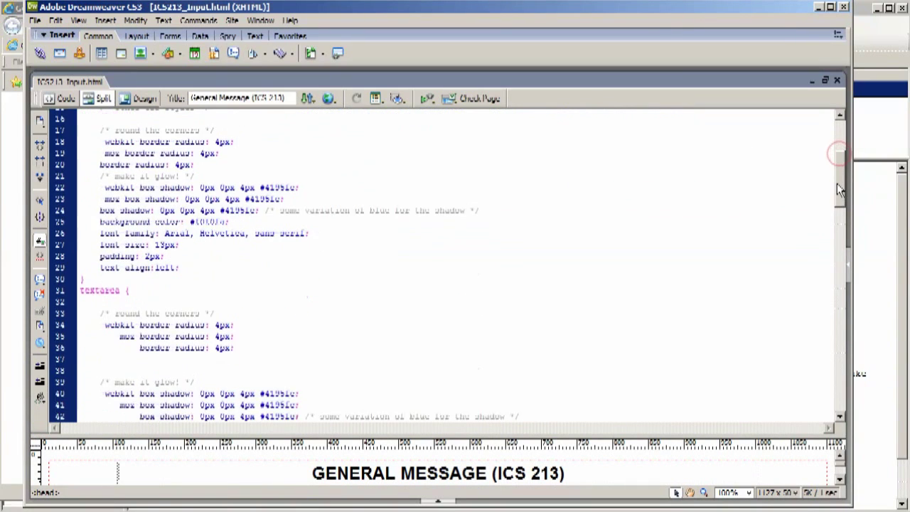
drag(839, 188, 841, 147)
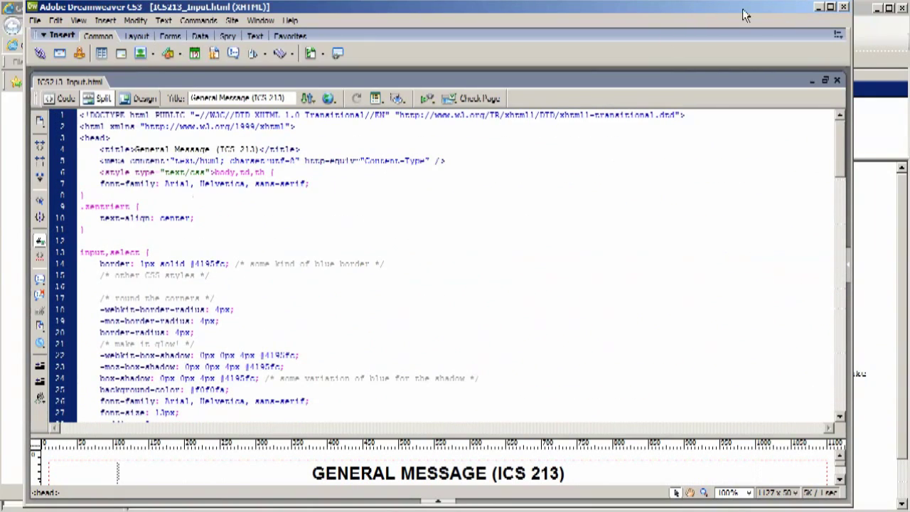
click(817, 7)
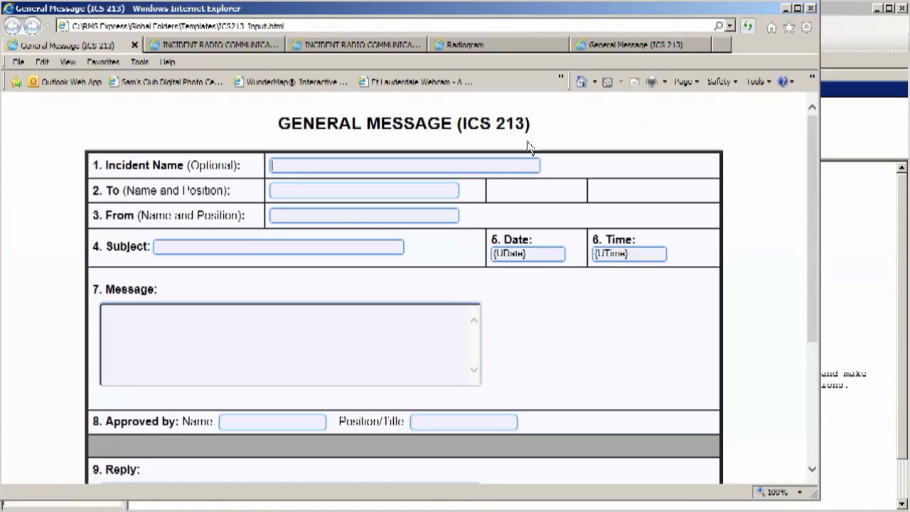
Step: On winlink.org, go to the RMS Express page among the client software and open the Winlink Forms Library
click(631, 50)
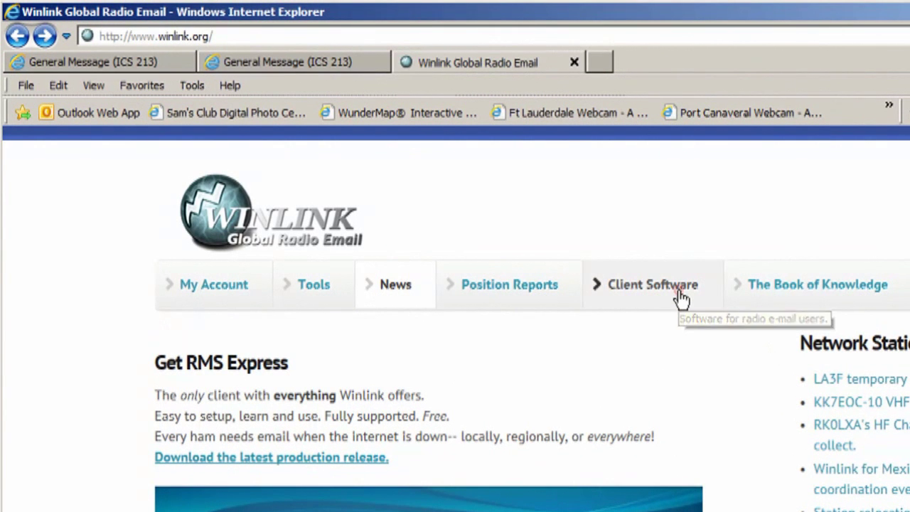
click(678, 292)
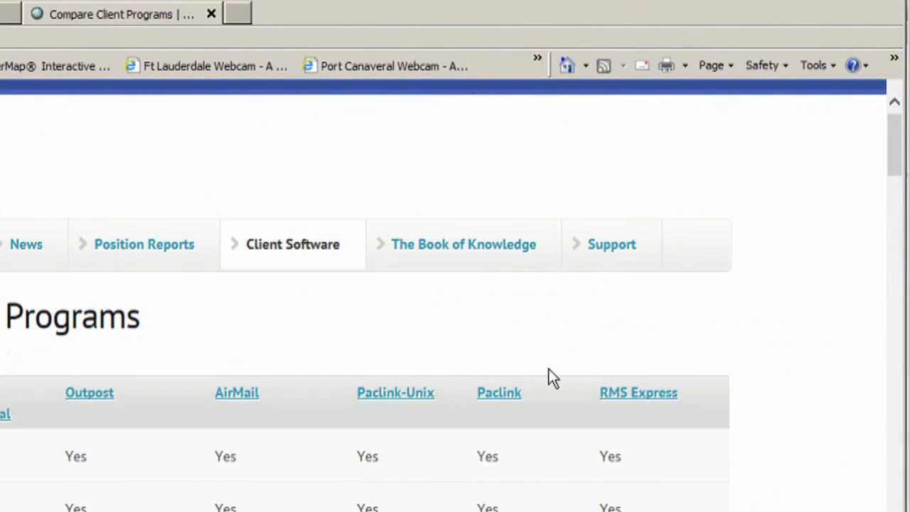
click(617, 396)
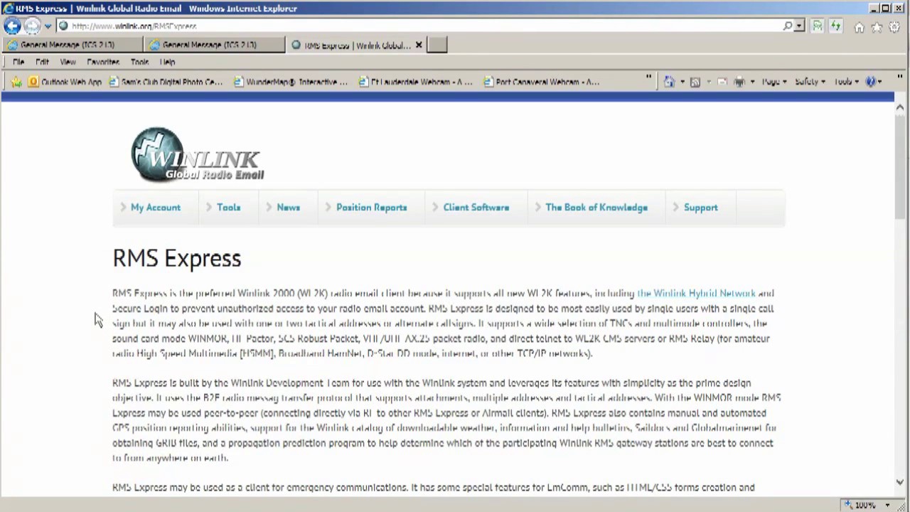
scroll(99, 321, down, 3)
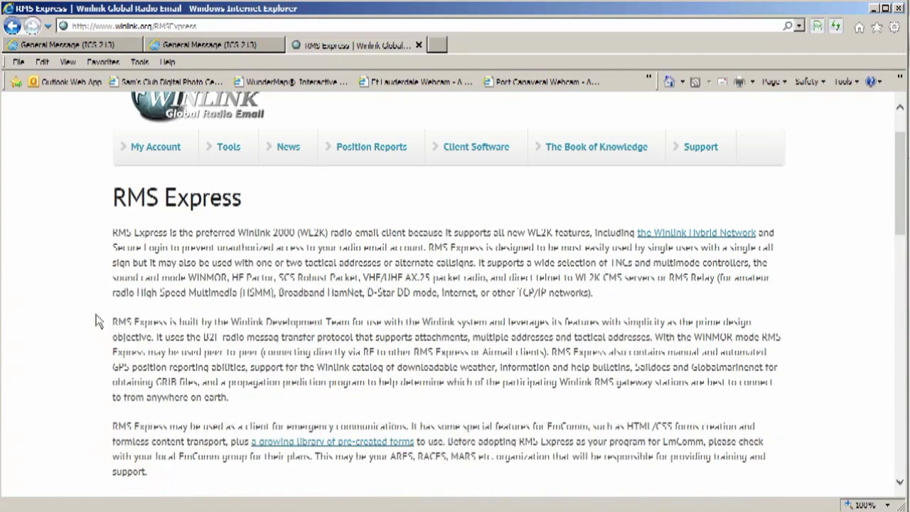
scroll(98, 321, down, 2)
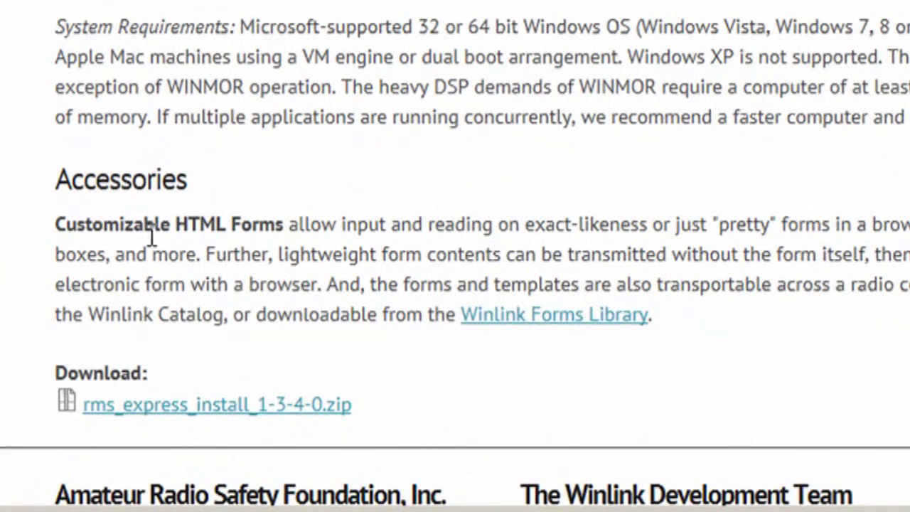
click(528, 325)
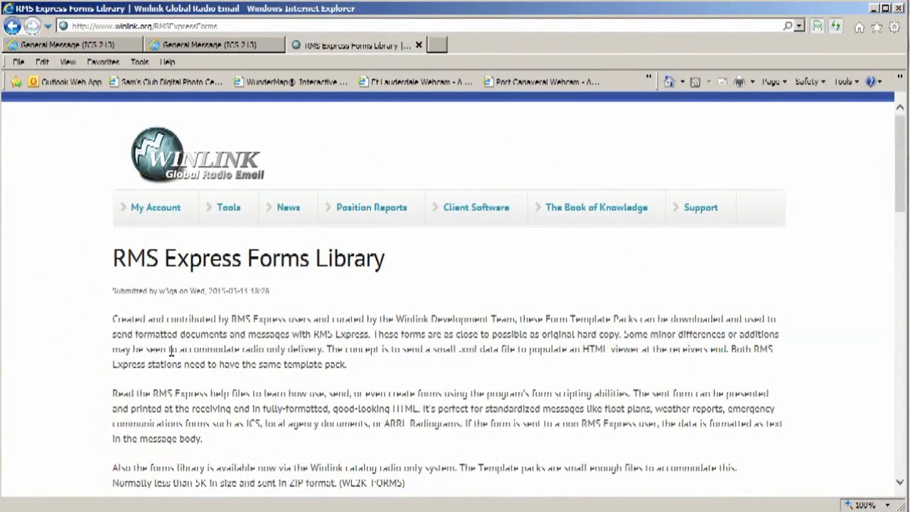
Step: Find and open the HTML template installation and users guide for RMS Express in the forms library
scroll(148, 353, down, 5)
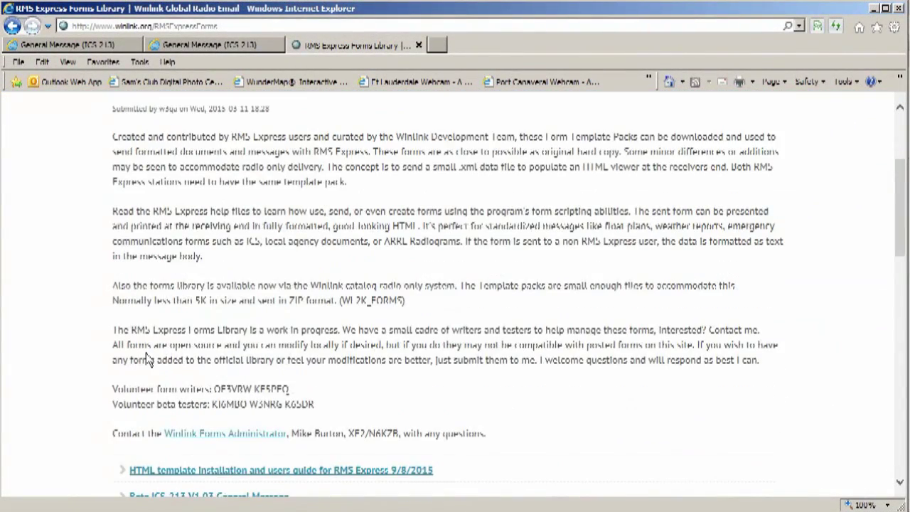
scroll(148, 359, down, 2)
scroll(73, 349, down, 3)
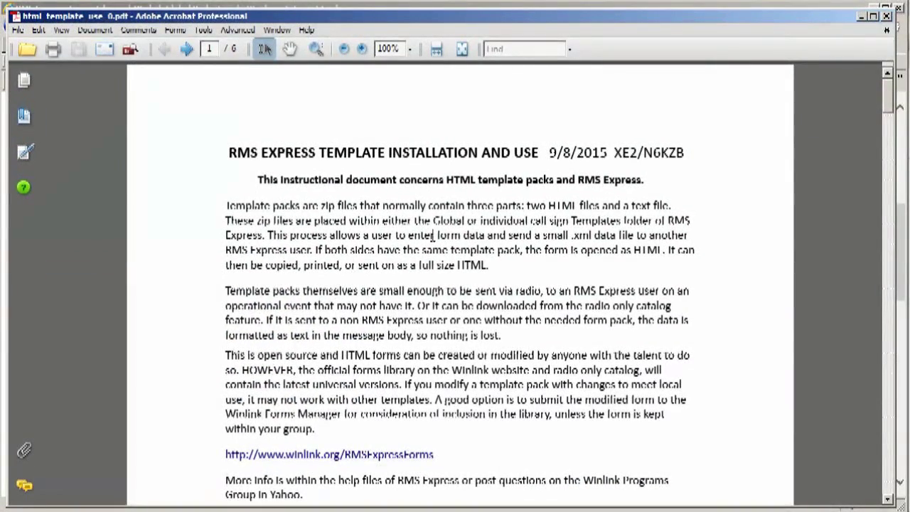
Step: Read the first page of the template installation guide, including the folder placement of template packs, and return towards its beginning
scroll(385, 290, down, 3)
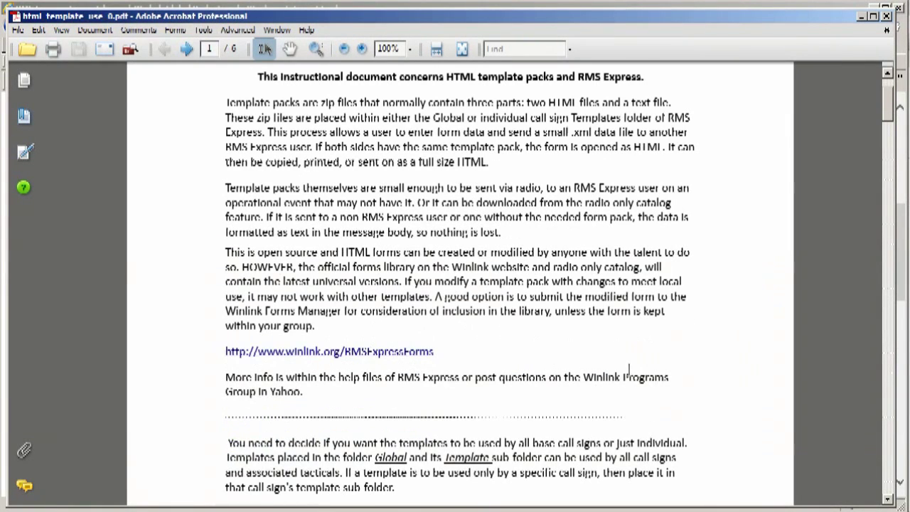
scroll(610, 365, down, 4)
scroll(595, 367, down, 4)
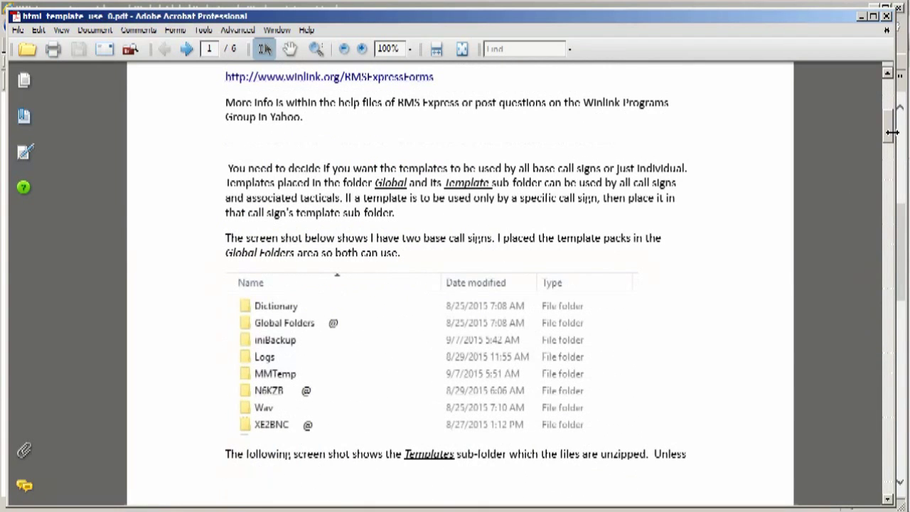
drag(889, 137, 877, 41)
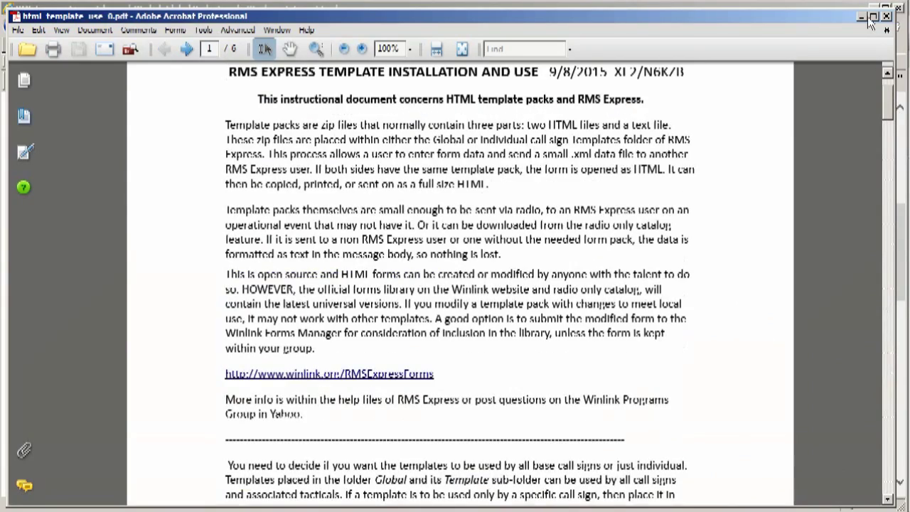
Step: Save the Beta ICS-213 V1.03 General Message template pack from the forms library and open the downloaded zip from its folder
click(862, 17)
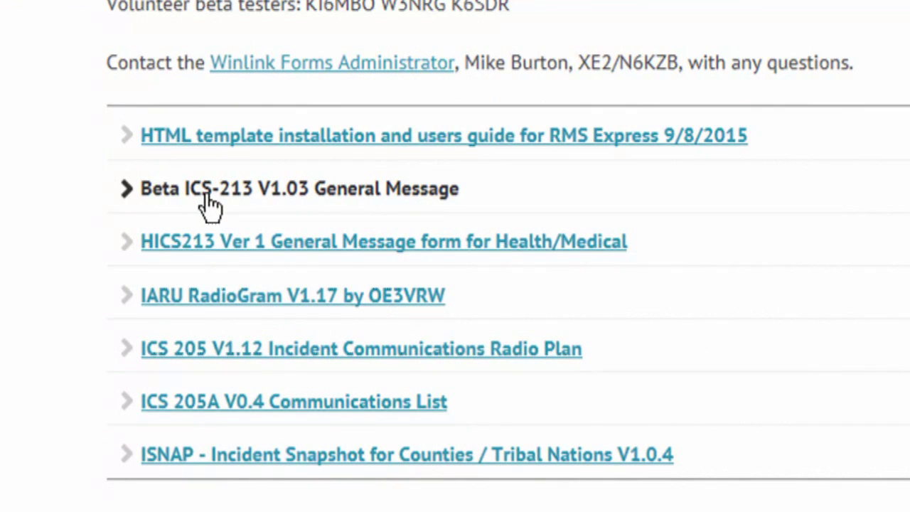
click(210, 204)
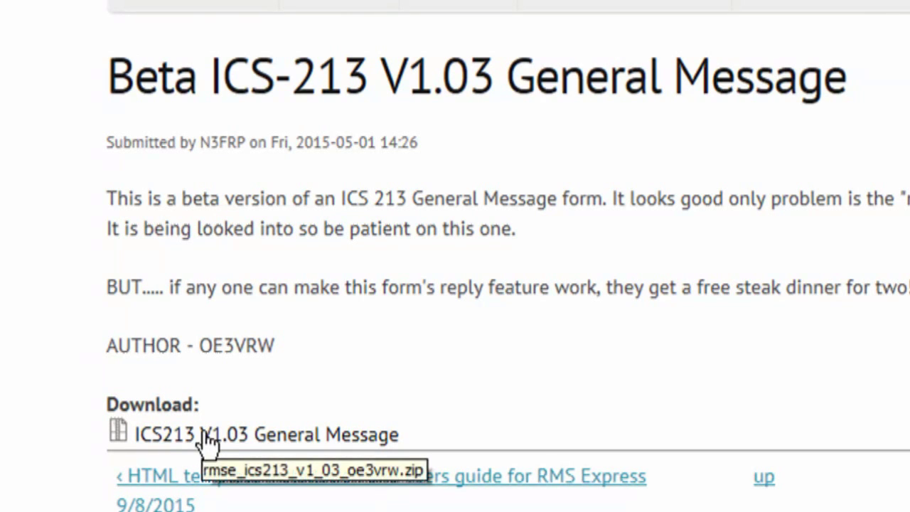
scroll(28, 263, down, 3)
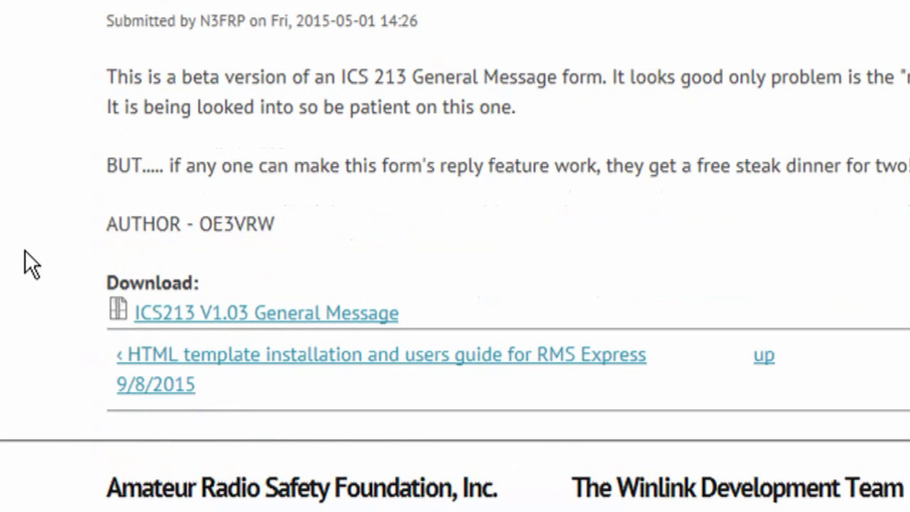
click(190, 320)
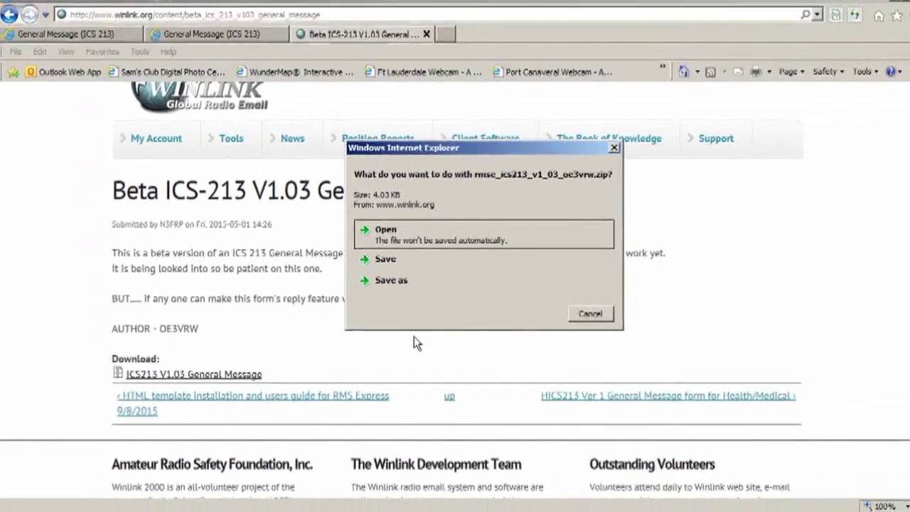
click(386, 265)
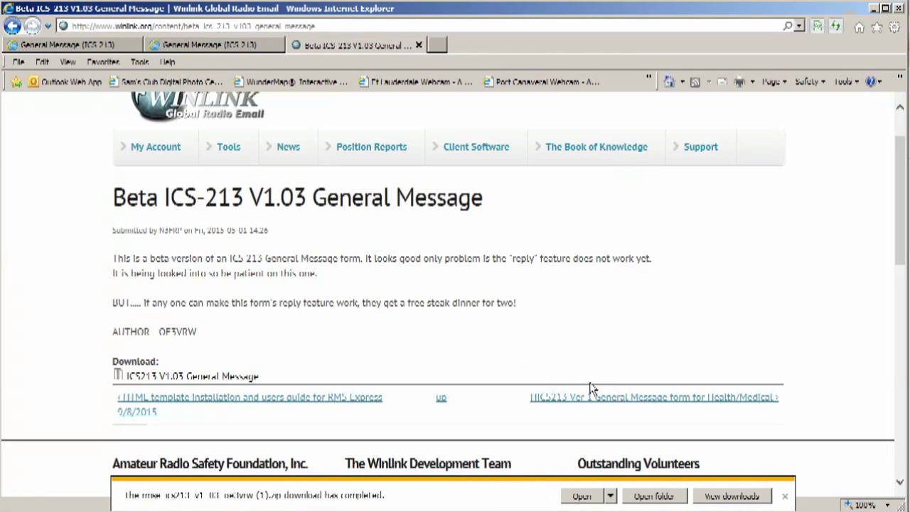
click(640, 497)
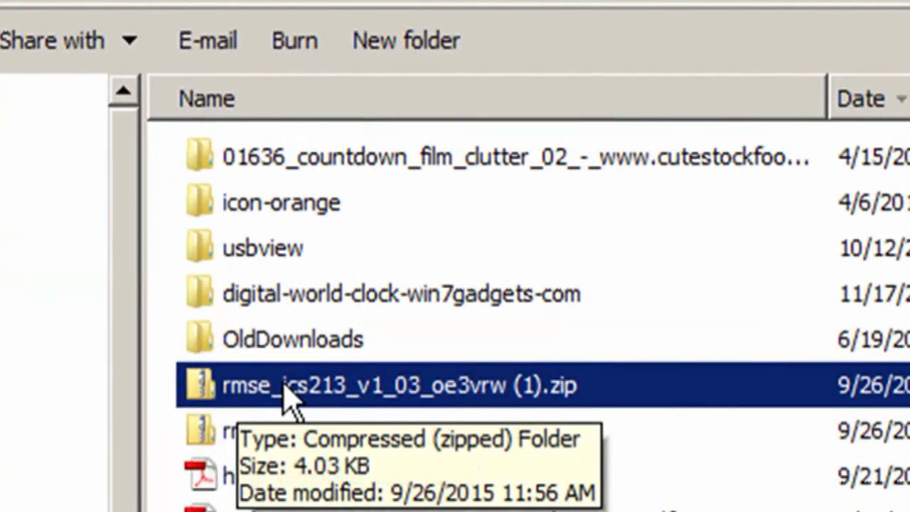
double_click(213, 398)
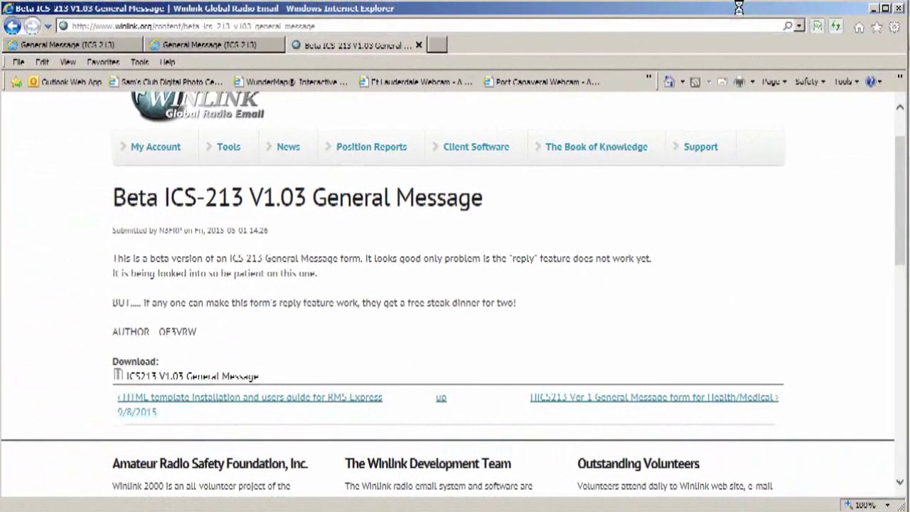
Step: Switch to RMS Express and look up the ICS213 V1.03 General message form under WL2K_FORMS in the Winlink catalog requests
click(875, 9)
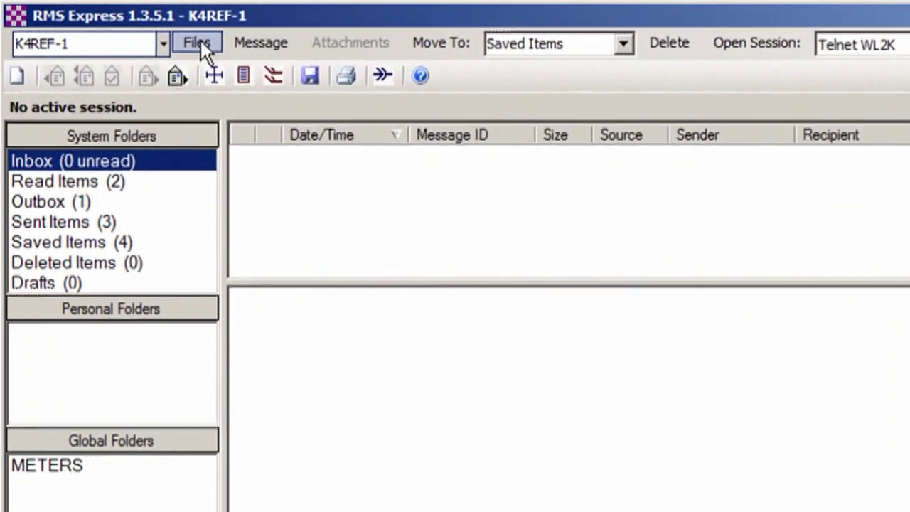
click(111, 23)
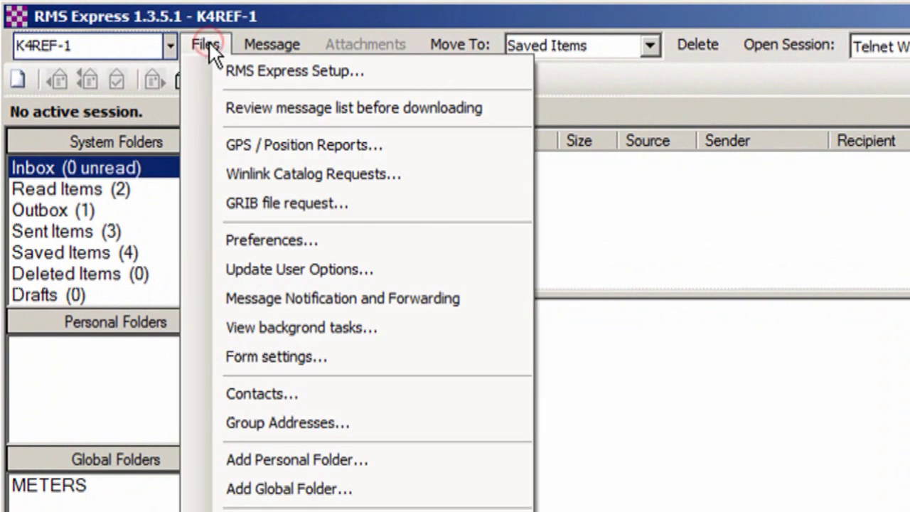
click(244, 168)
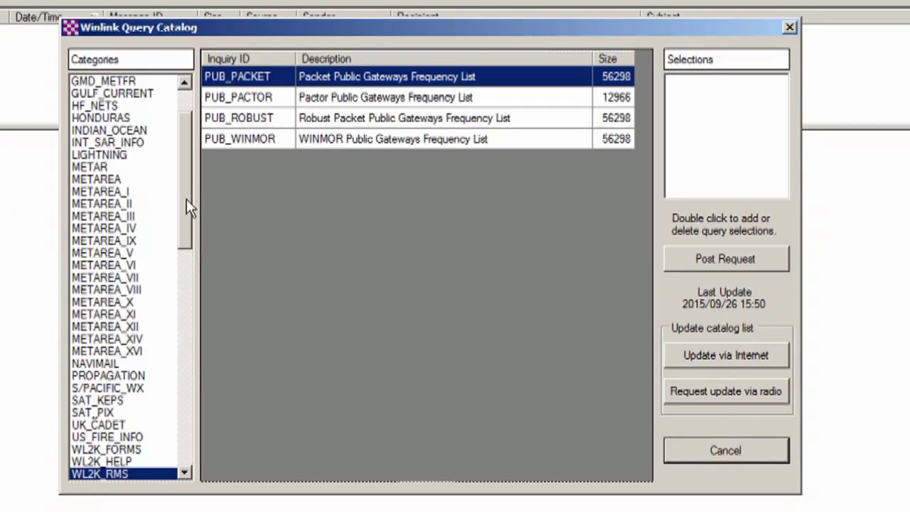
drag(186, 199, 177, 274)
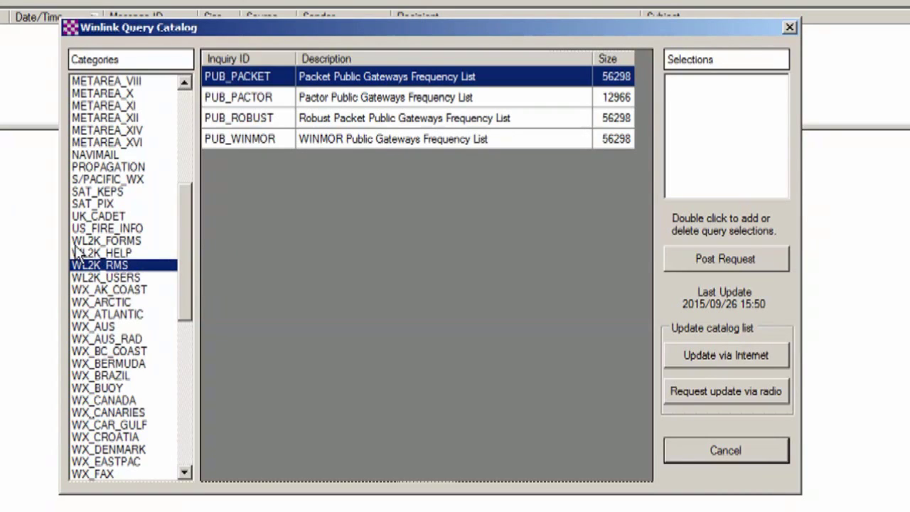
click(98, 242)
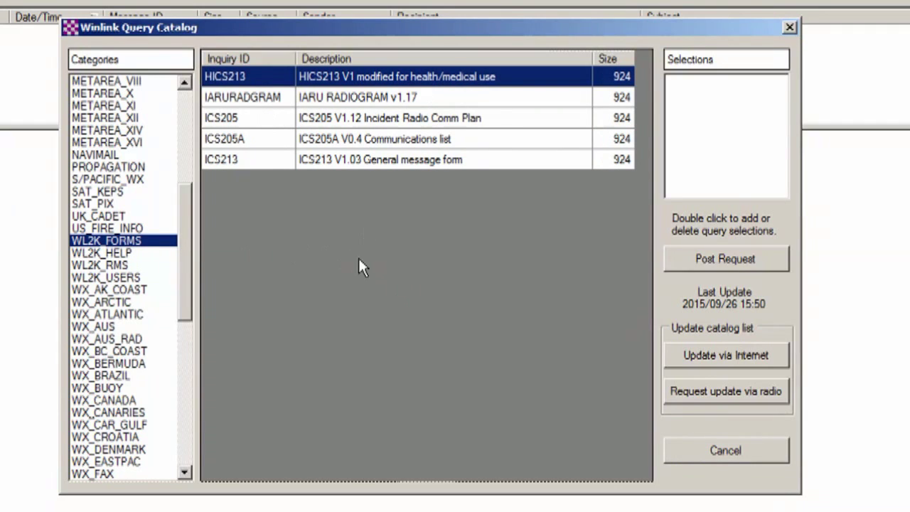
click(353, 161)
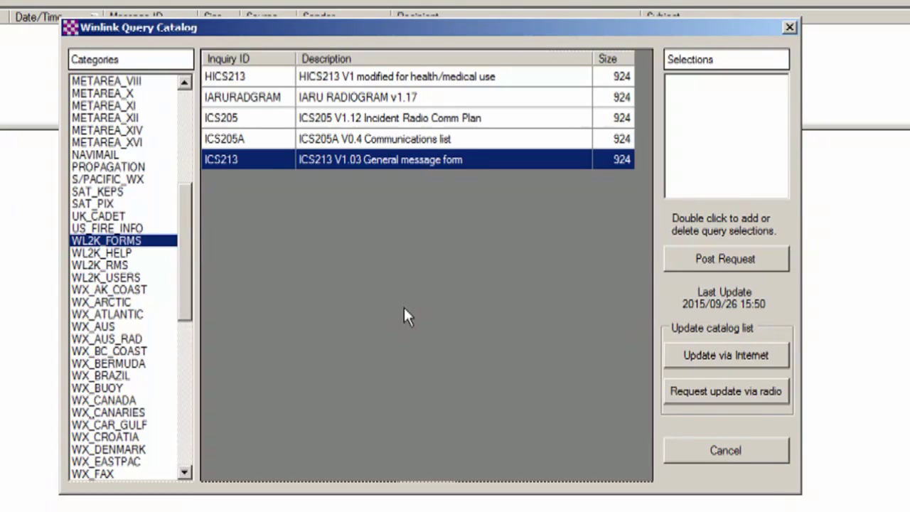
click(702, 447)
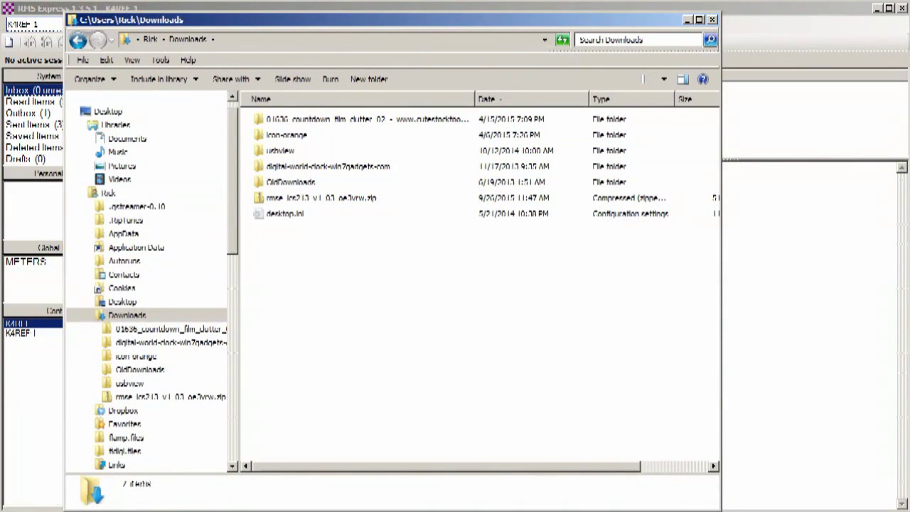
Step: Extract rmse_ics213_v1_03_oe3vrw.zip in the Downloads folder to a folder of the same name
click(258, 199)
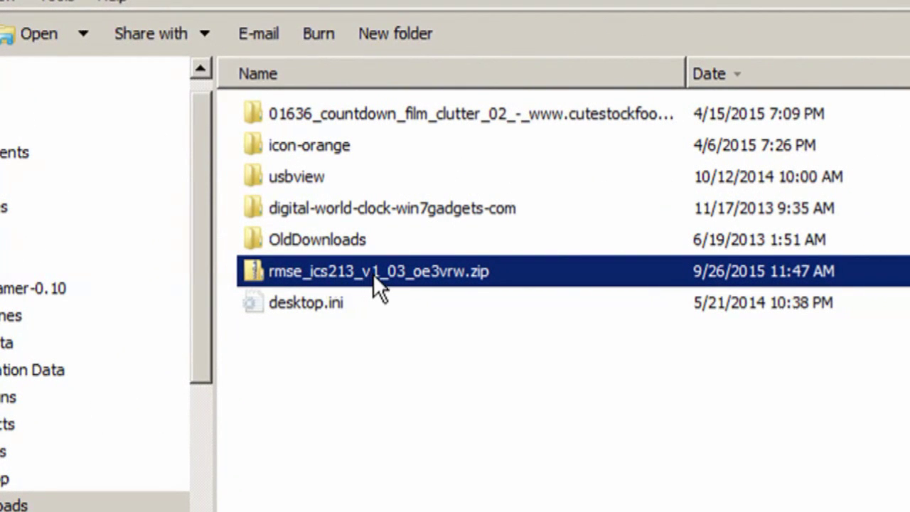
mouse_move(375, 276)
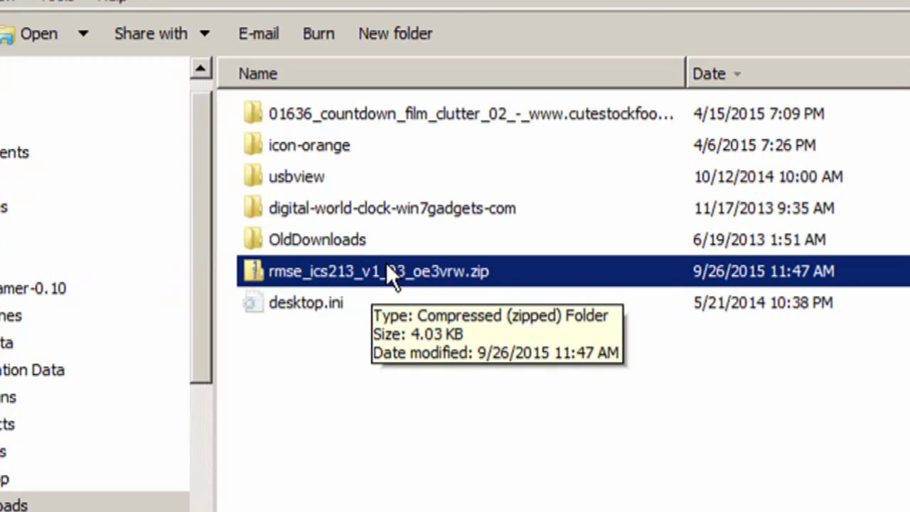
right_click(388, 265)
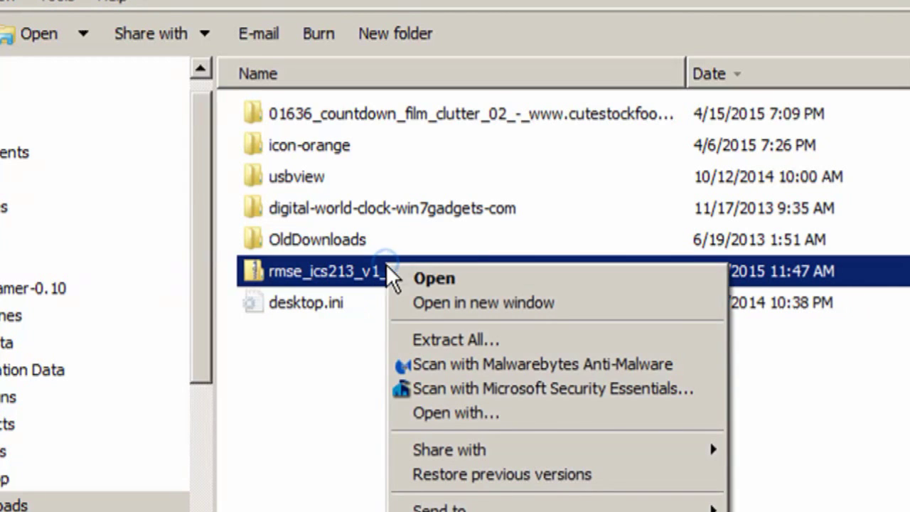
click(444, 335)
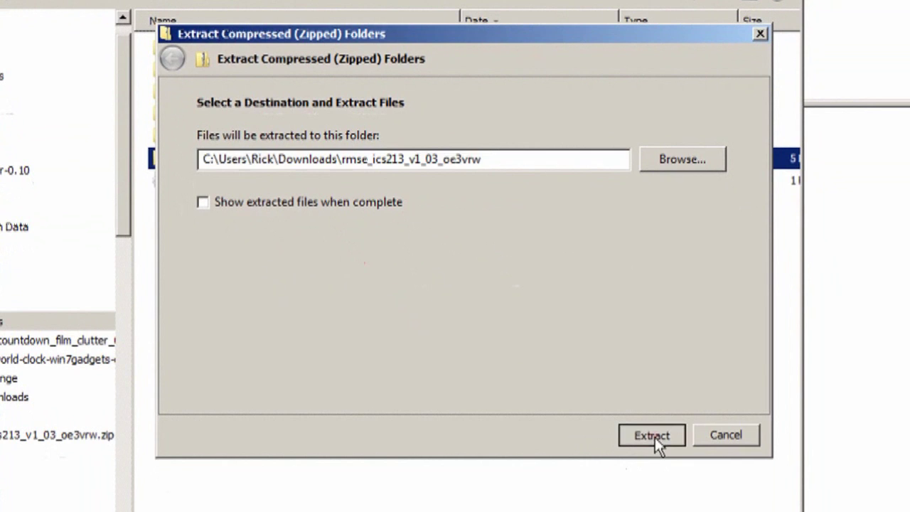
click(653, 435)
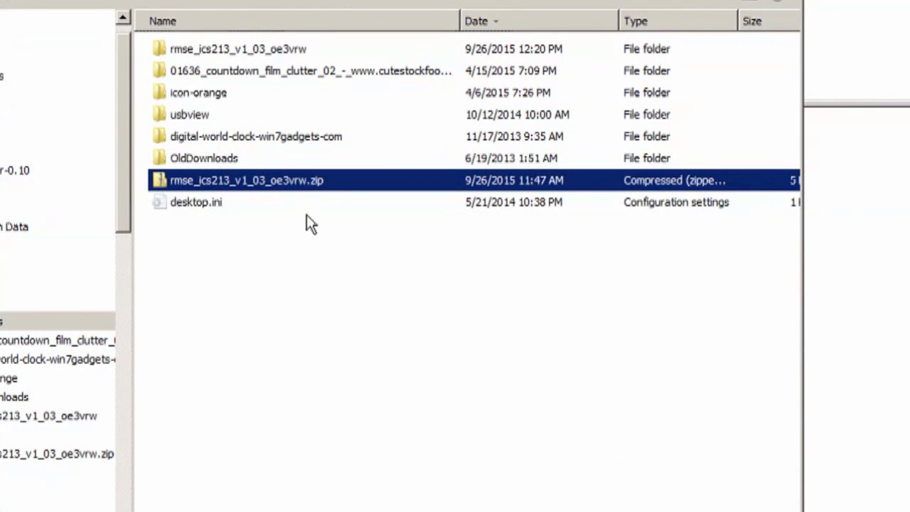
Step: Open the extracted rmse_ics213_v1_03_oe3vrw folder and copy ICS213_Input.html, ICS213_Input.txt and ICS213_Viewer.html
click(181, 48)
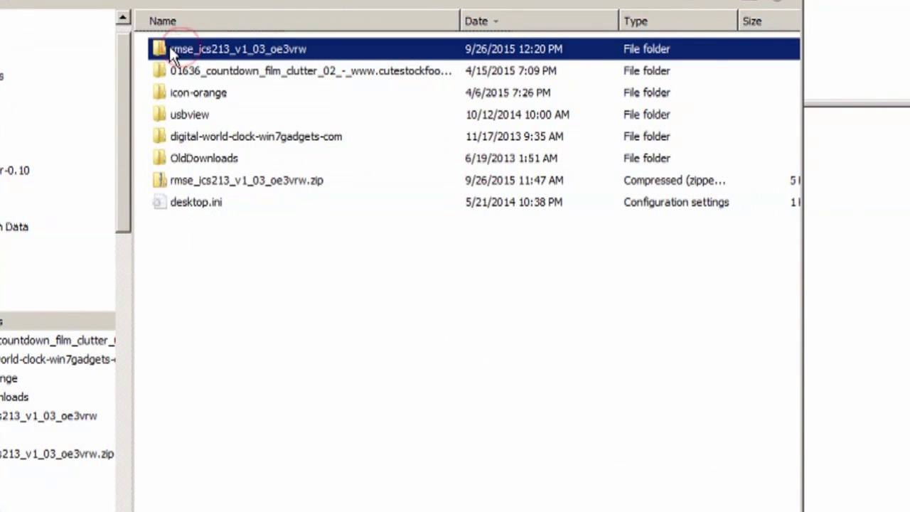
double_click(169, 46)
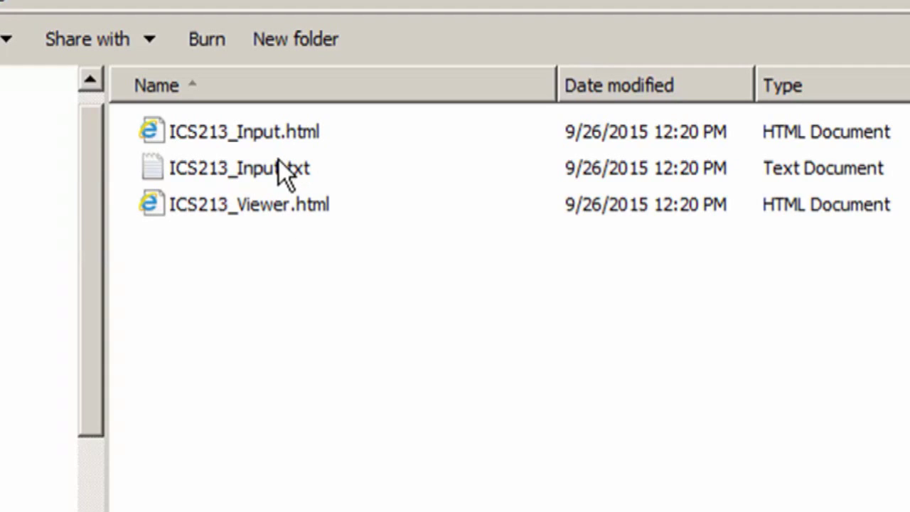
click(256, 133)
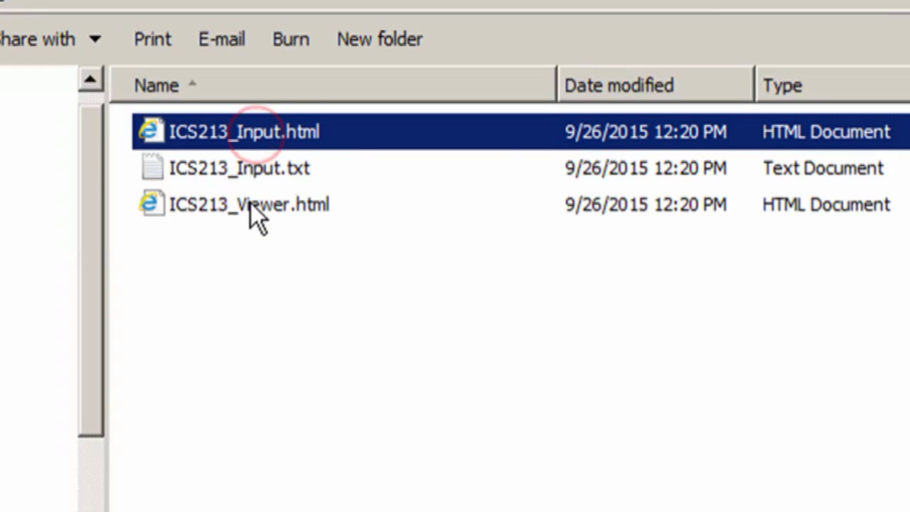
shift+click(252, 204)
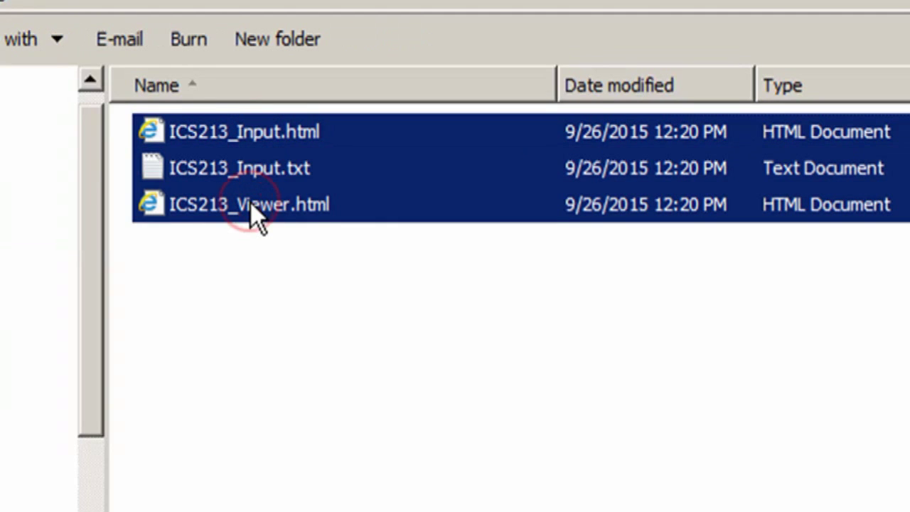
right_click(249, 204)
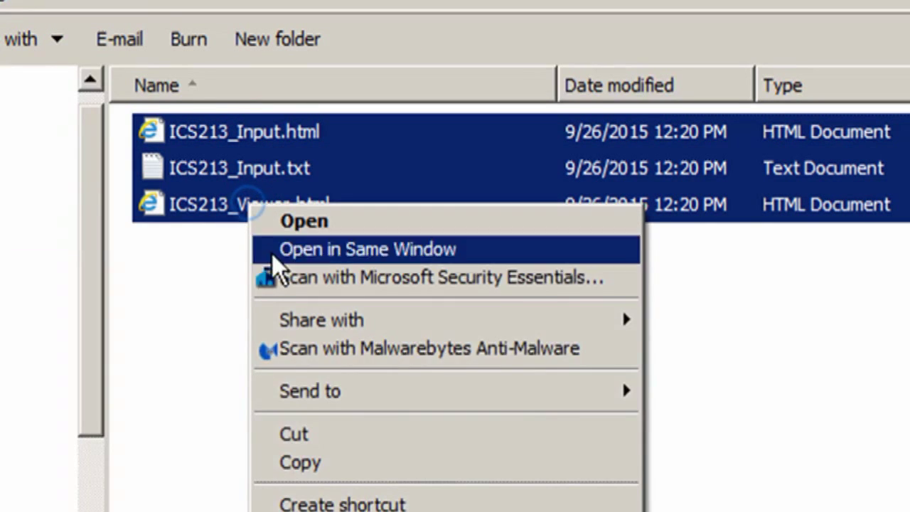
click(312, 464)
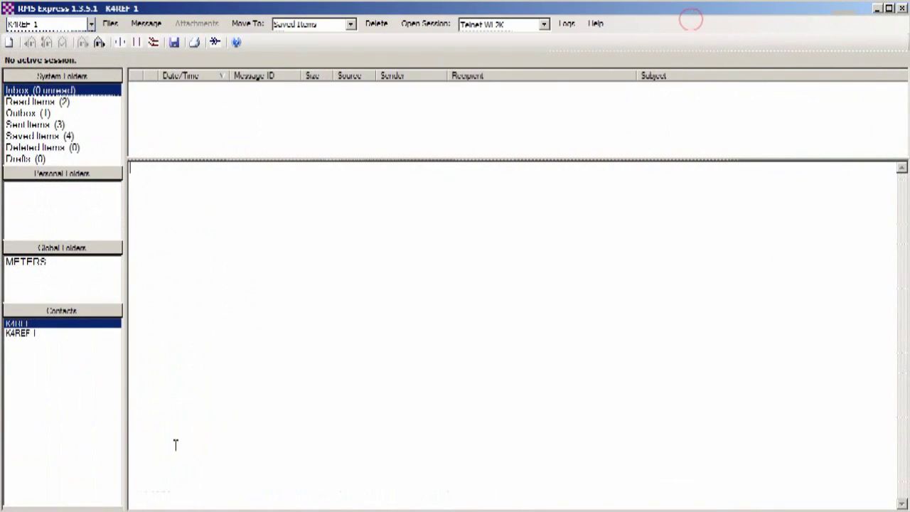
Step: Switch to the C: drive window and open the Templates folder inside RMS Express\Global Folders
click(81, 510)
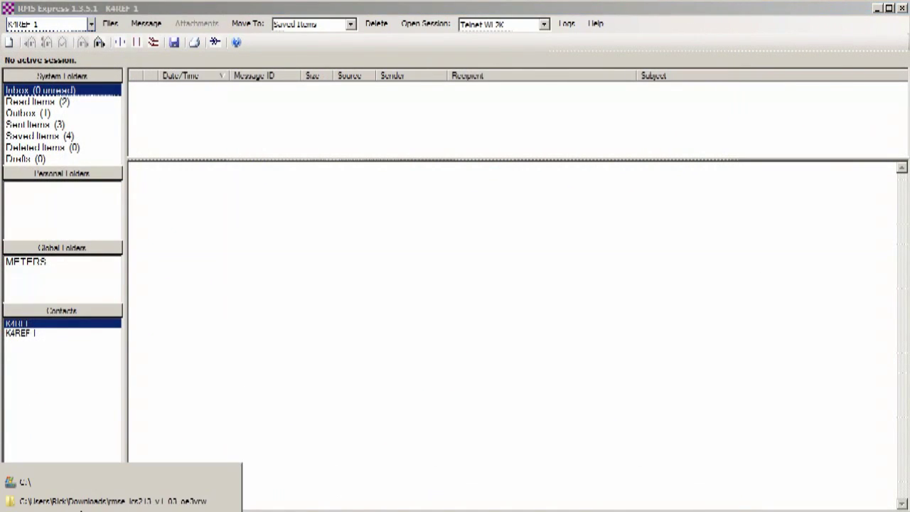
click(51, 486)
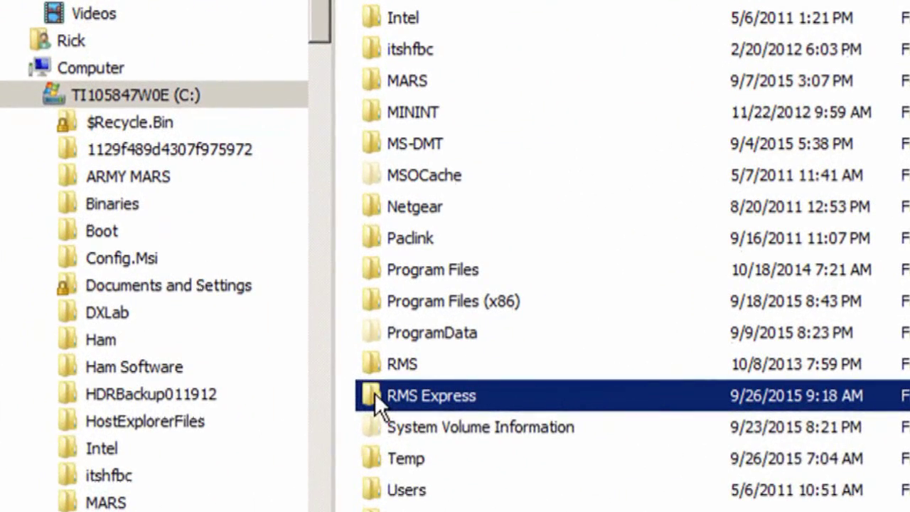
mouse_move(261, 399)
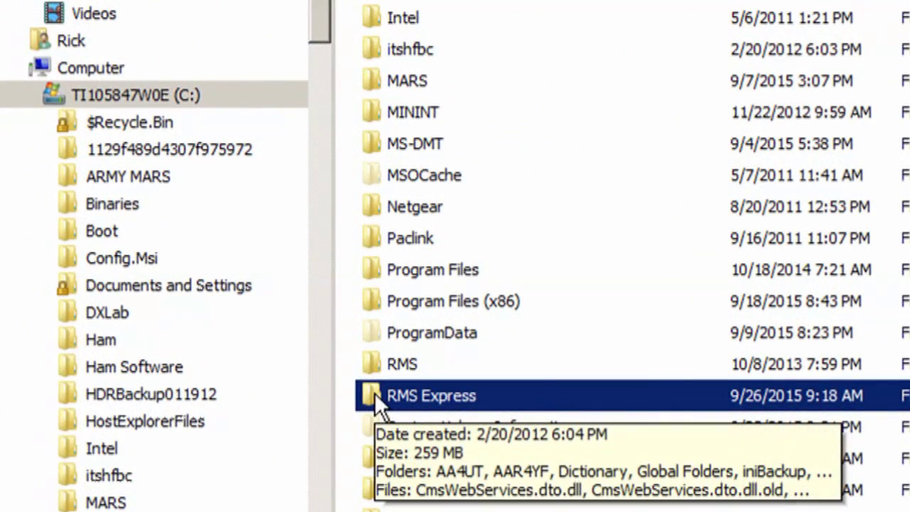
double_click(375, 395)
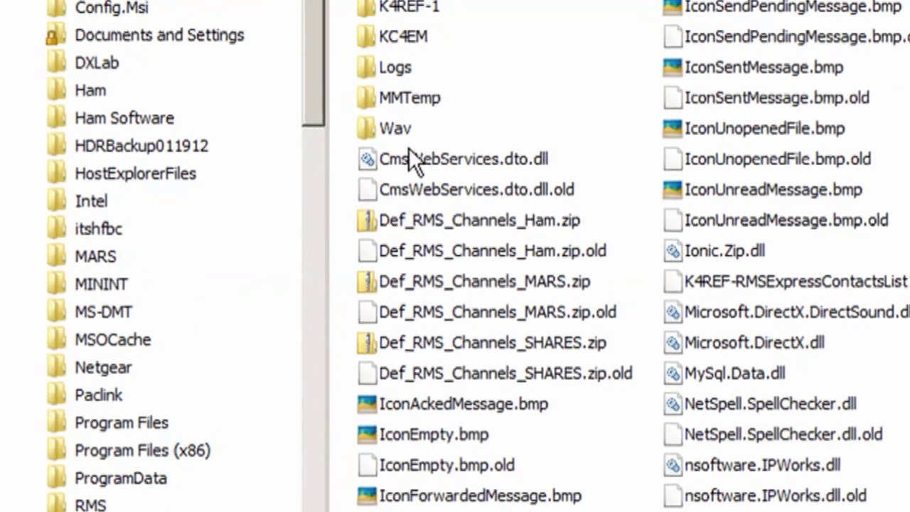
click(179, 93)
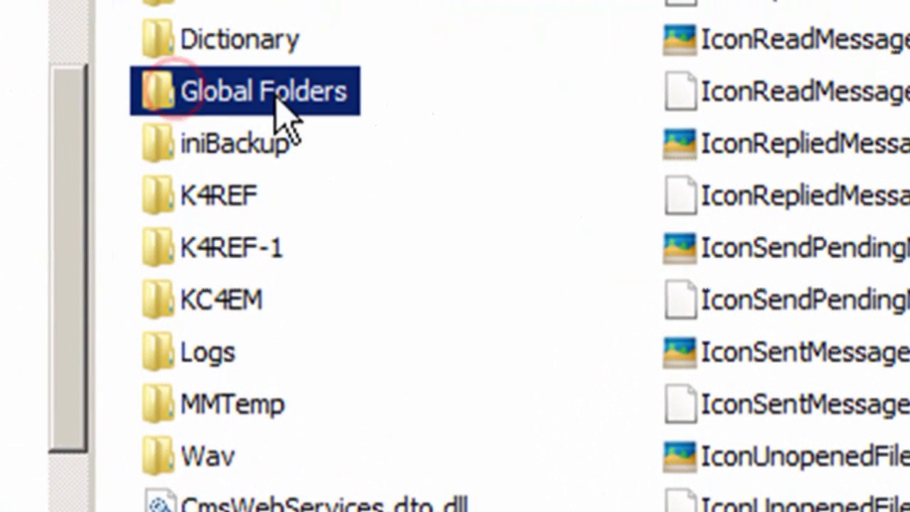
mouse_move(249, 99)
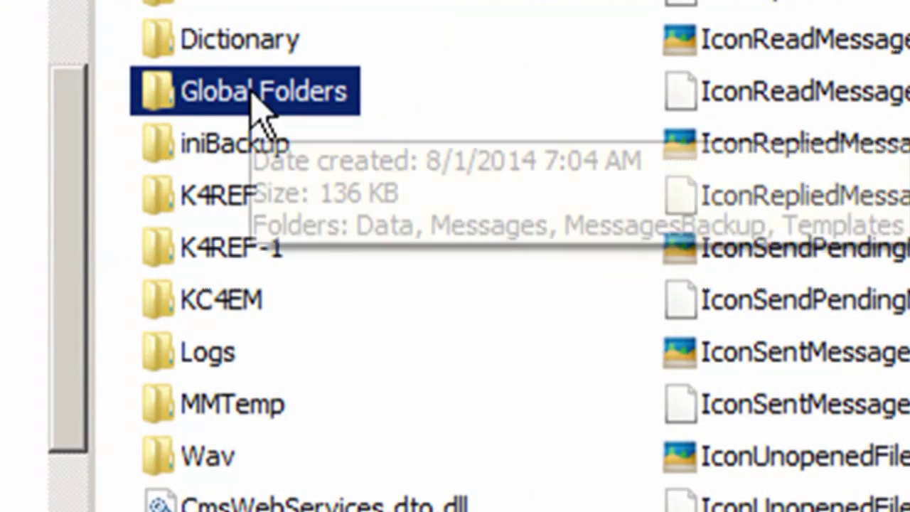
double_click(153, 94)
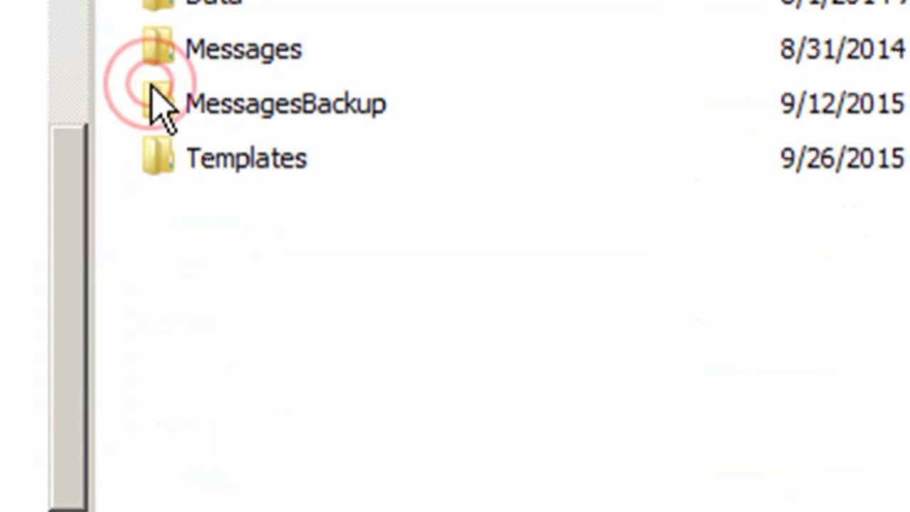
click(169, 164)
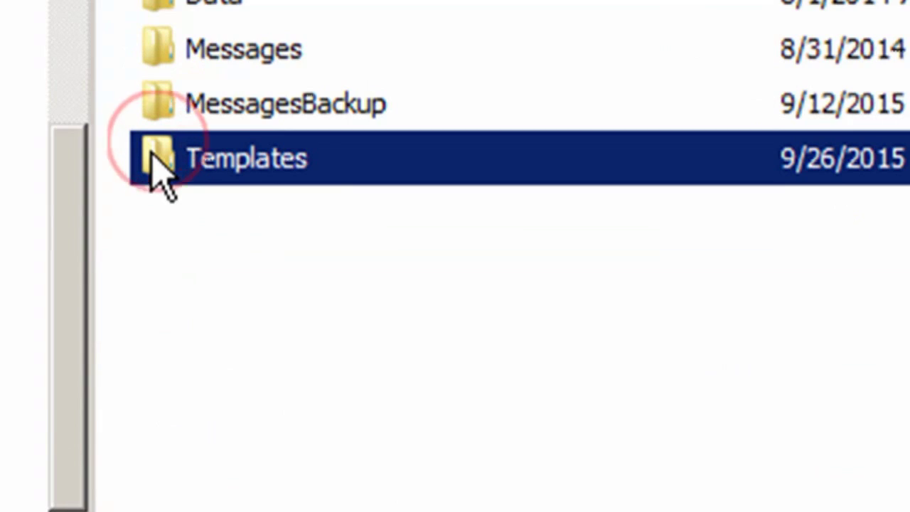
mouse_move(155, 173)
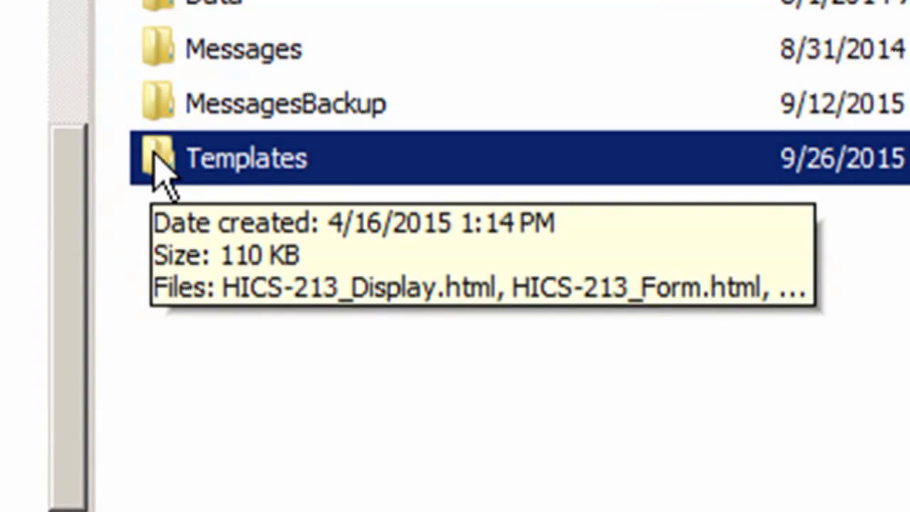
double_click(159, 168)
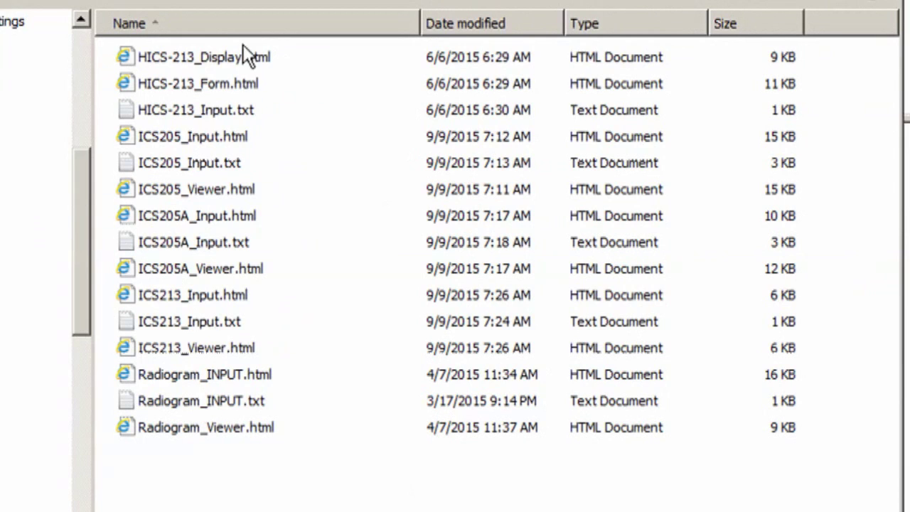
Step: Highlight ICS213_Input.html, ICS213_Input.txt and ICS213_Viewer.html in the global Templates folder
click(189, 355)
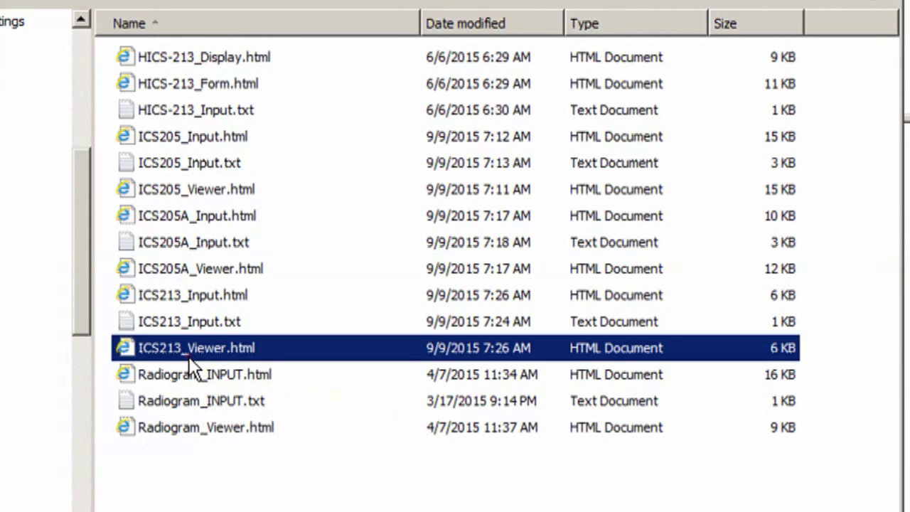
shift+click(179, 295)
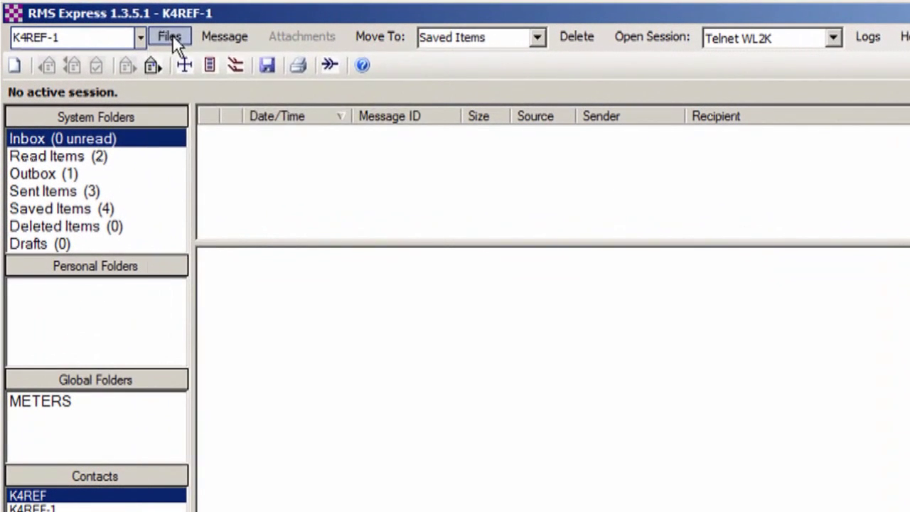
Step: Switch to RMS Express, review the form server address, port and automatic form opening in Form Settings, and leave without changes
click(172, 37)
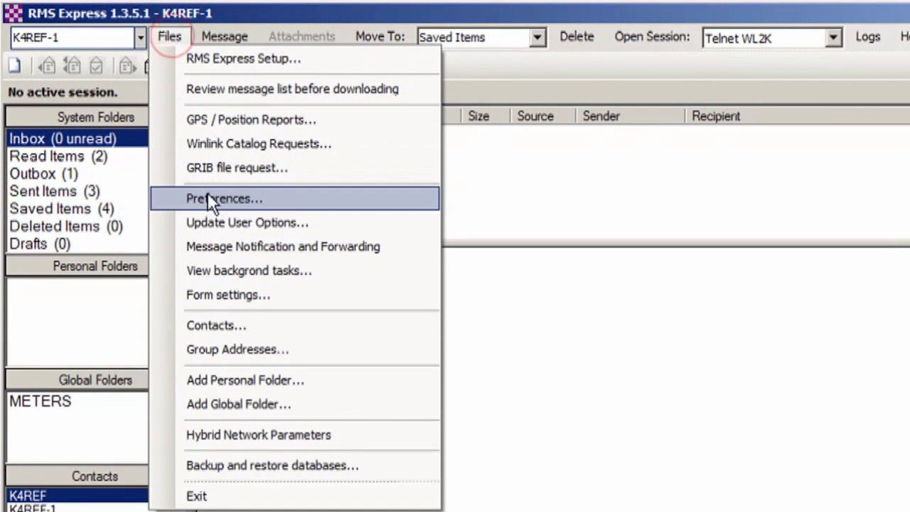
click(211, 295)
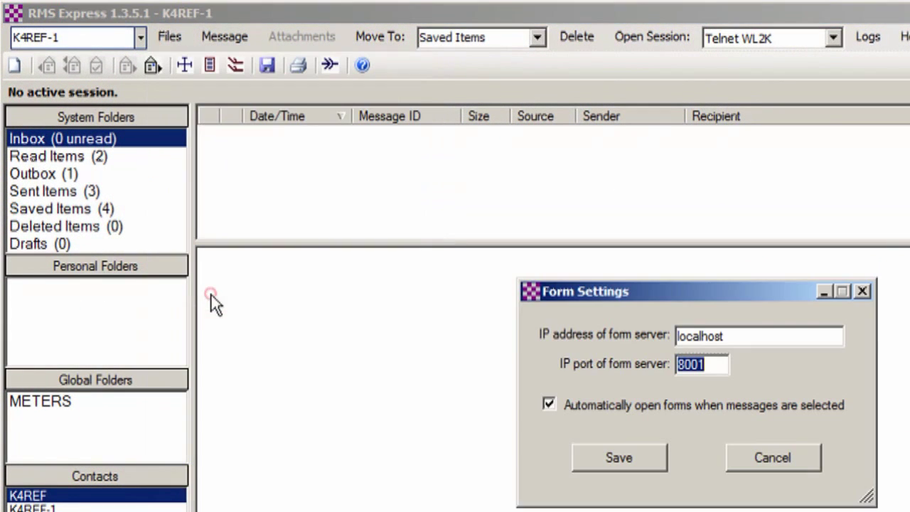
click(754, 452)
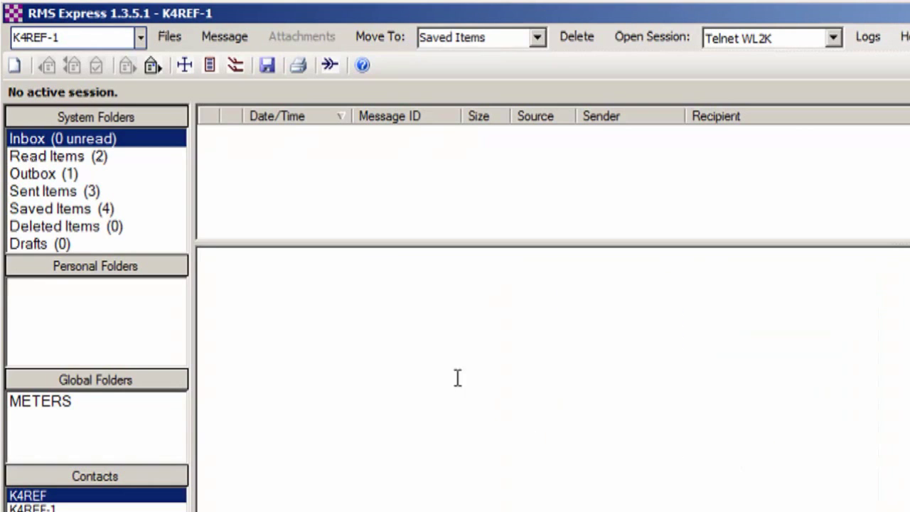
Step: Review the list of installed templates in the Template Manager and close it
click(221, 35)
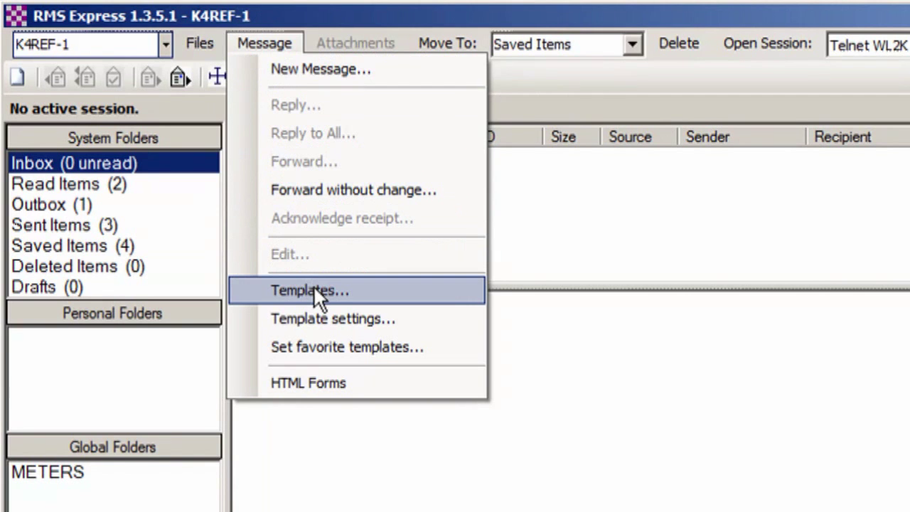
click(314, 288)
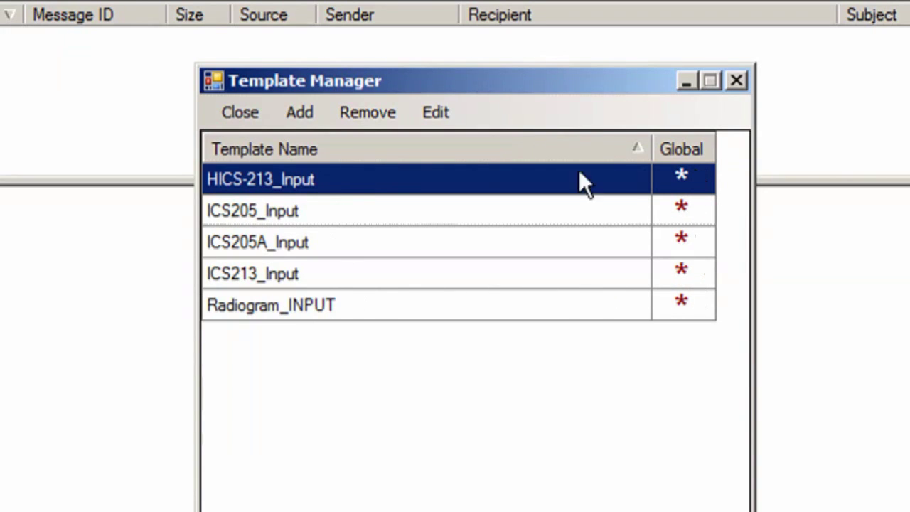
click(736, 81)
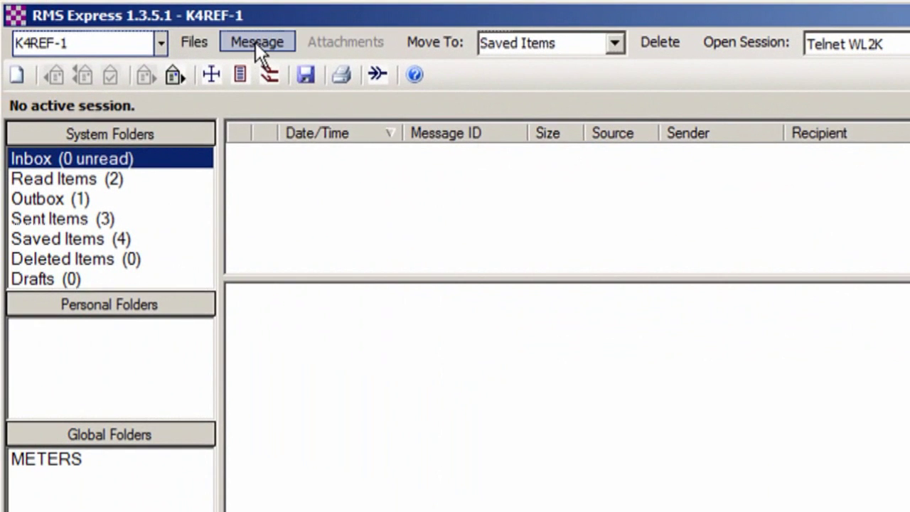
Step: Set the number of digits for the message sequence number to 4 in Template Settings
click(255, 42)
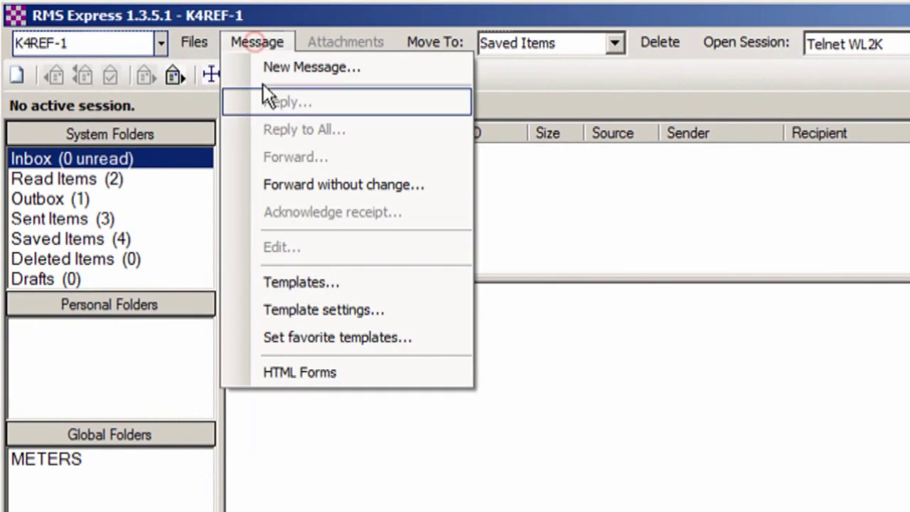
click(311, 308)
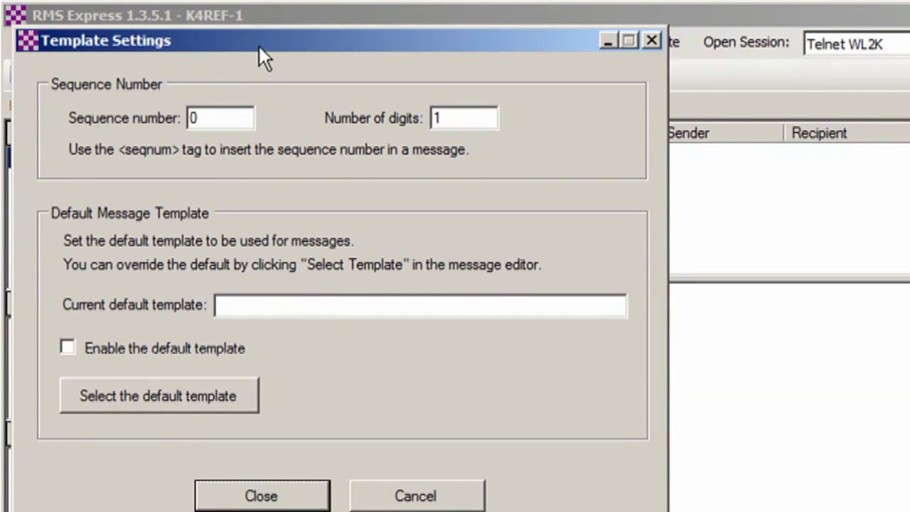
drag(259, 47, 526, 165)
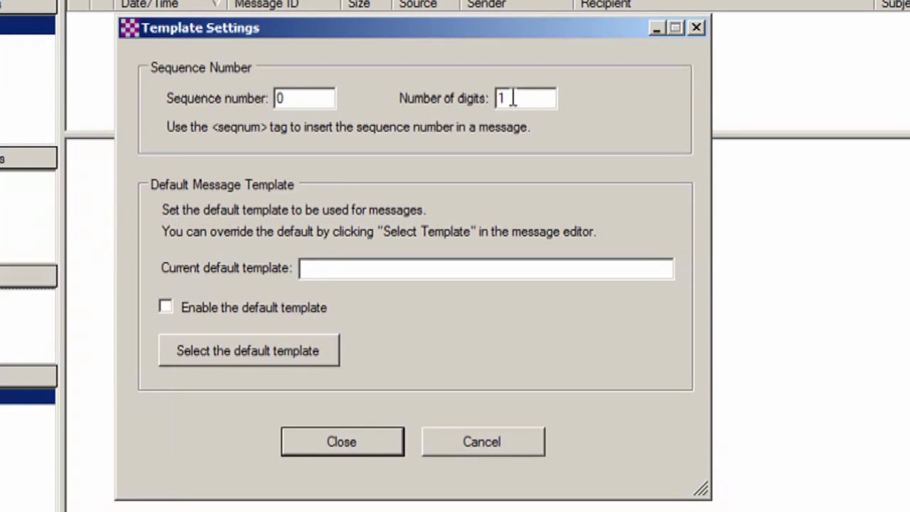
drag(511, 100, 496, 99)
key(BackSpace)
click(519, 97)
text(4)
Step: Assign ICS213_Input as the current default message template, leave the default template disabled, and close Template Settings
click(228, 351)
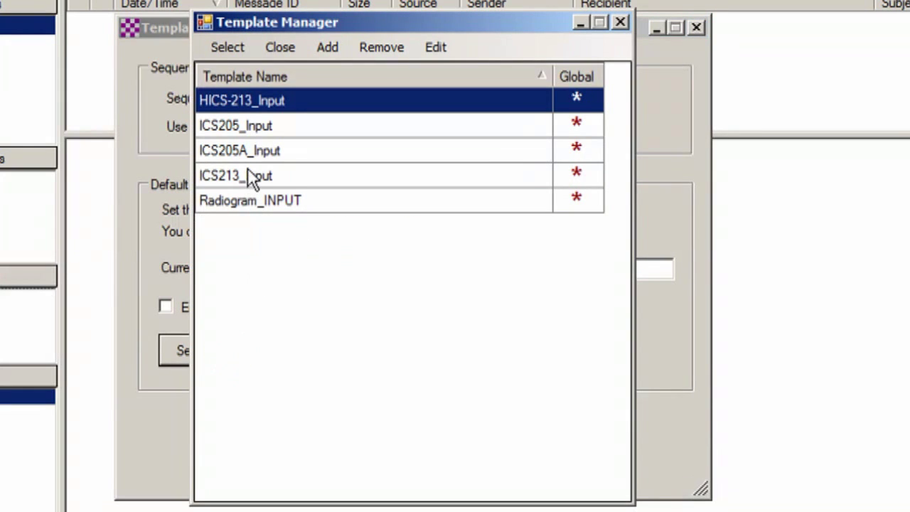
click(247, 175)
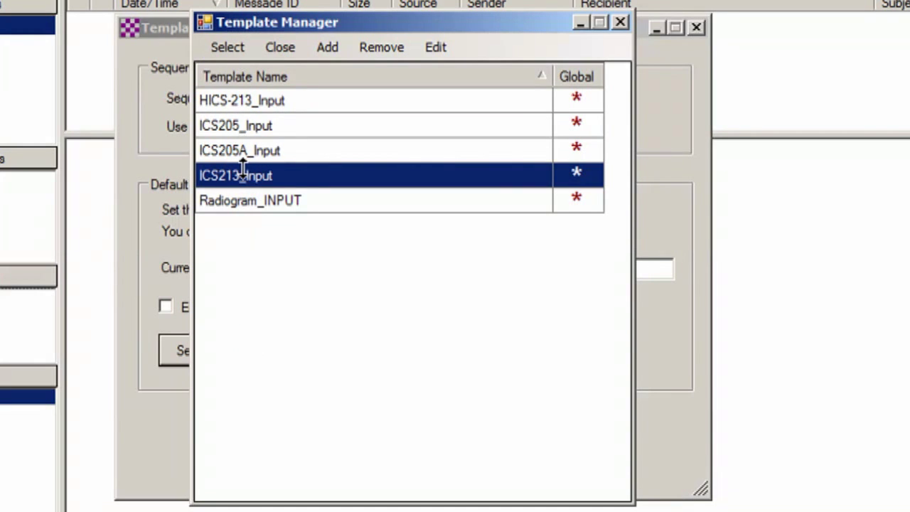
click(239, 44)
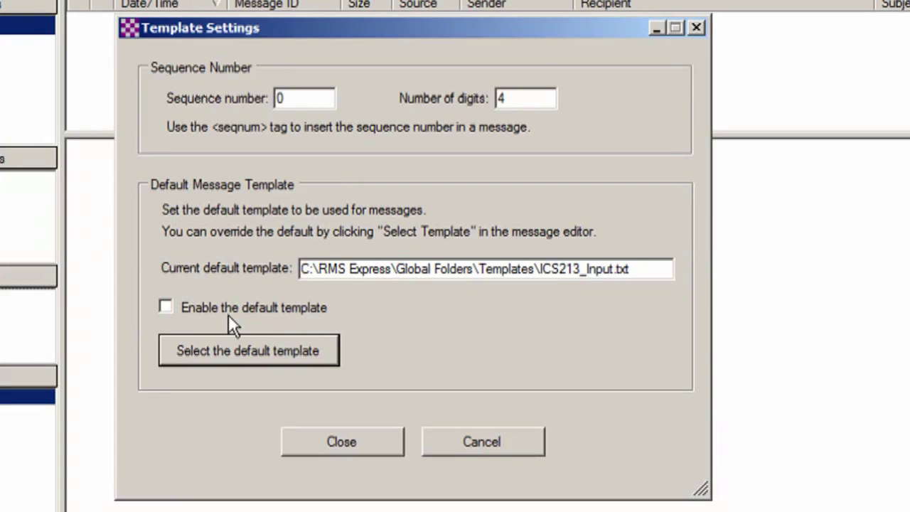
click(161, 306)
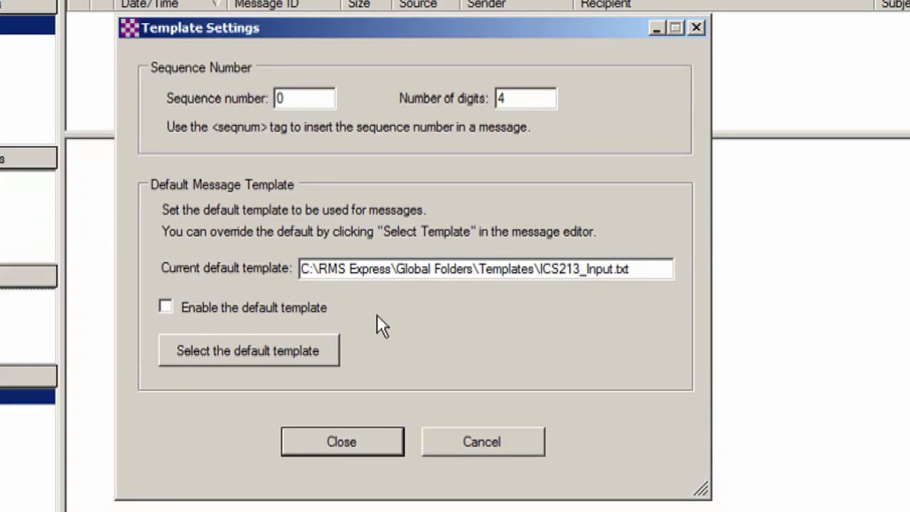
click(363, 437)
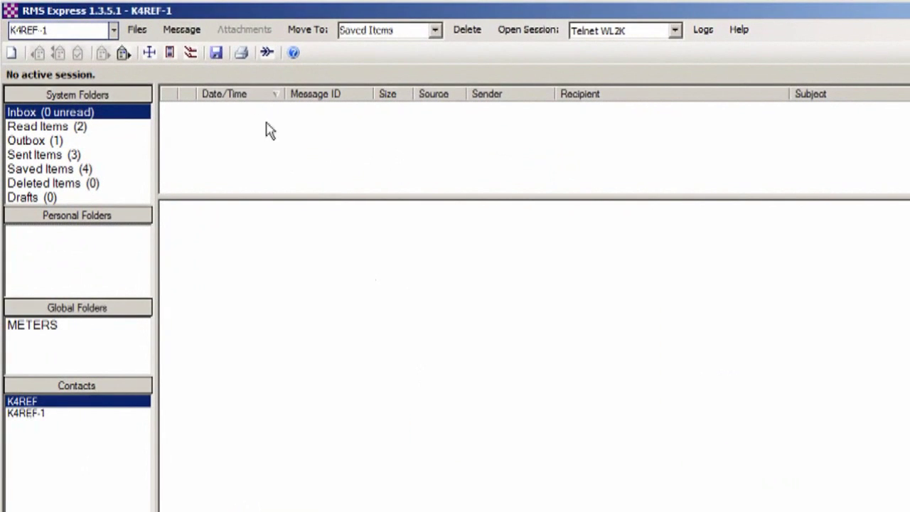
Step: Set Favorite Template 1 to the display name ICS-213 with the ICS213_Input template as its file
click(183, 32)
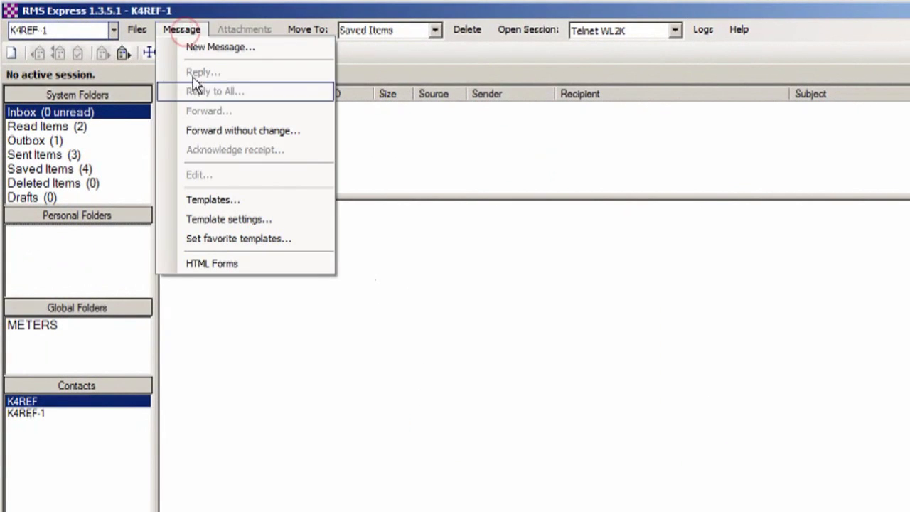
click(222, 241)
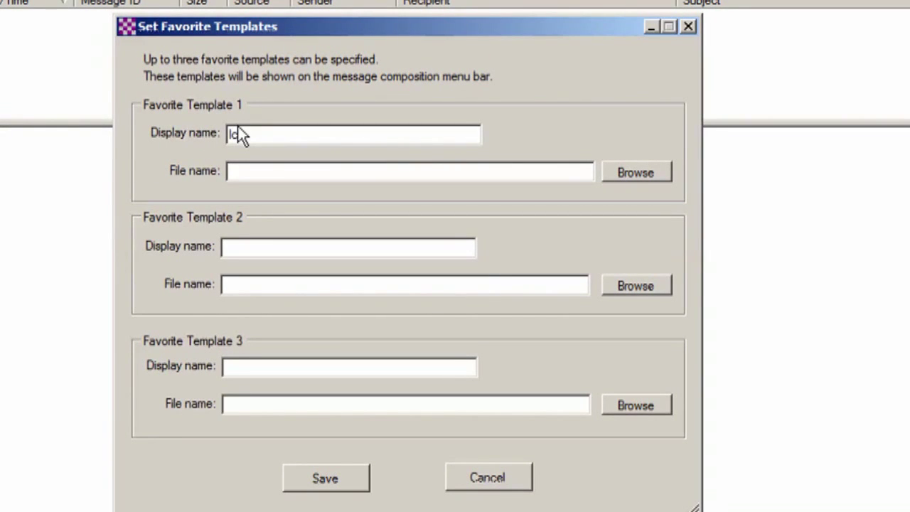
text(IC)
text(-213)
click(620, 168)
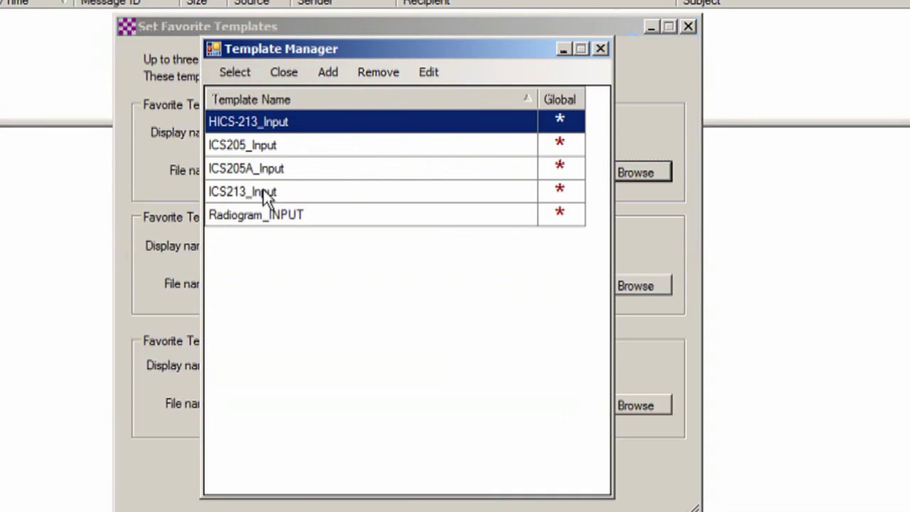
click(265, 191)
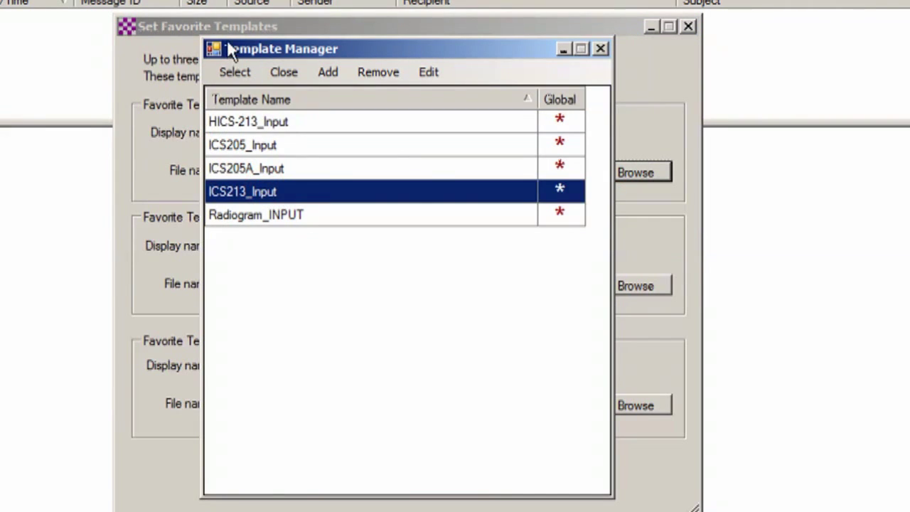
click(226, 67)
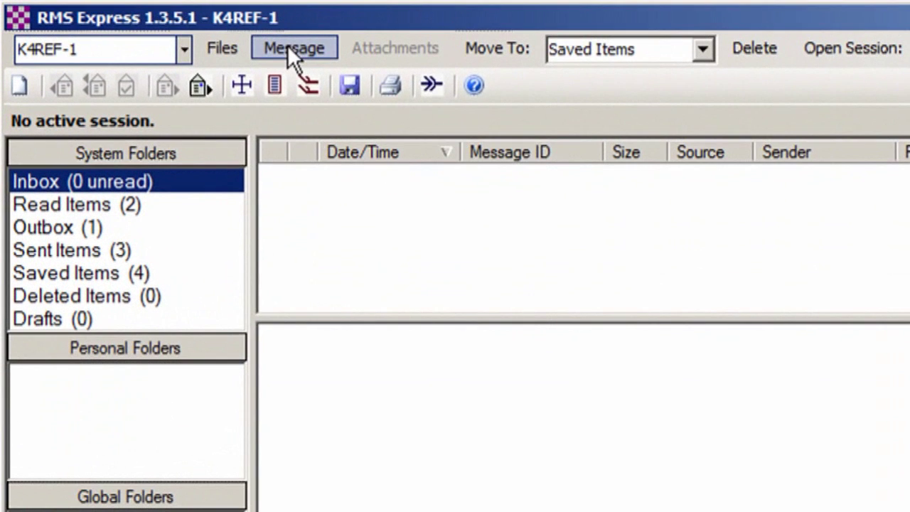
Step: Start a new message and browse its selectable templates, highlighting ICS205A_Input, without applying one
click(287, 47)
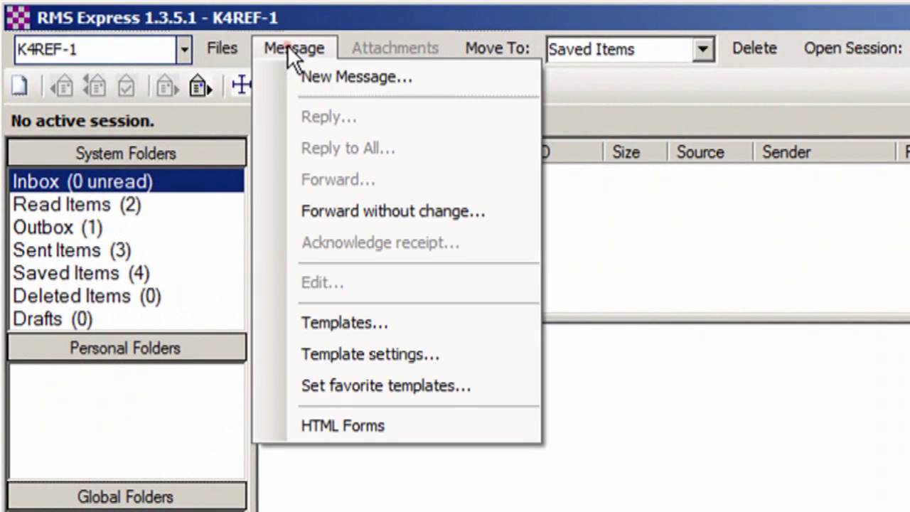
click(317, 75)
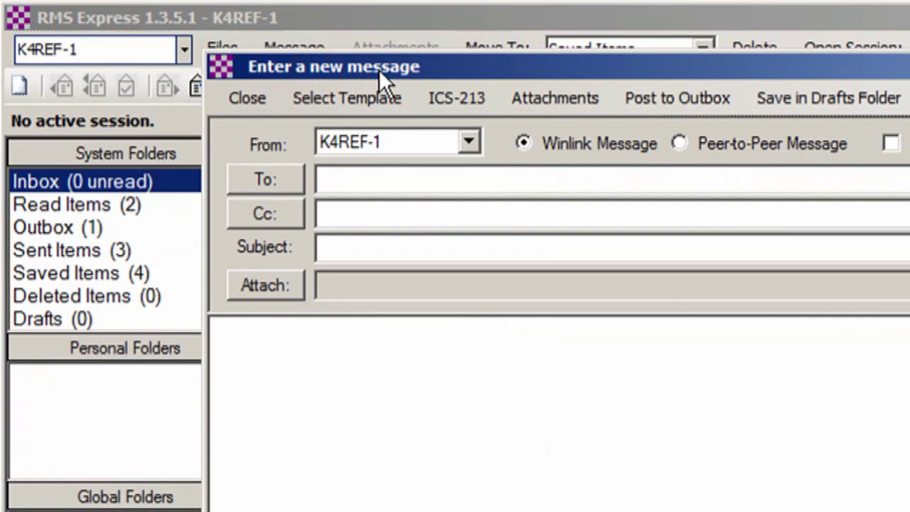
click(332, 97)
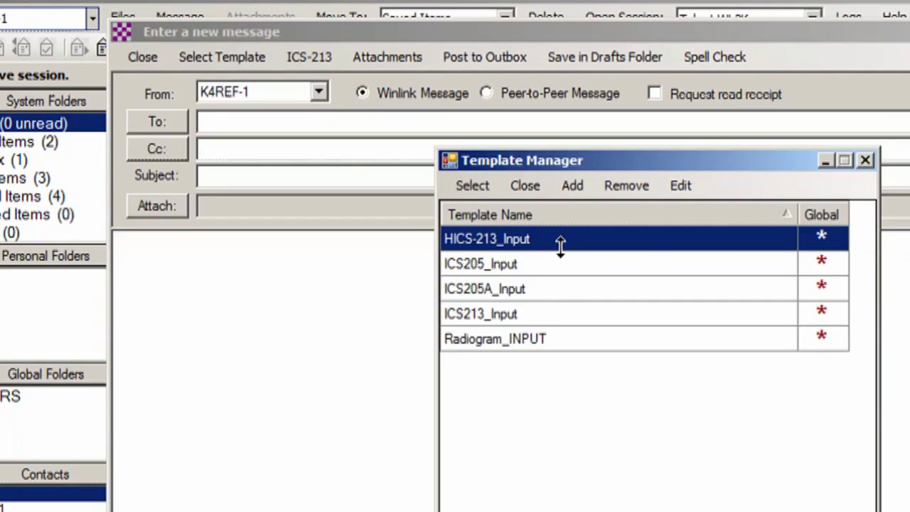
click(515, 292)
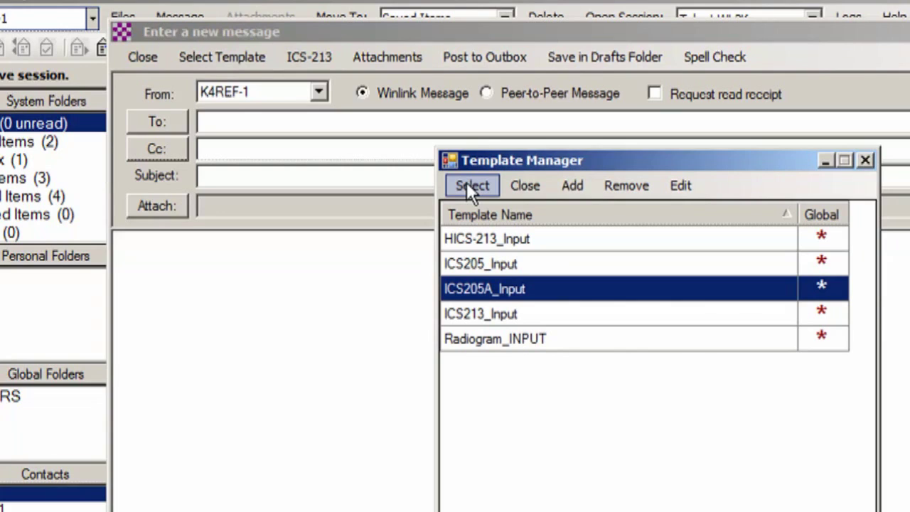
click(864, 161)
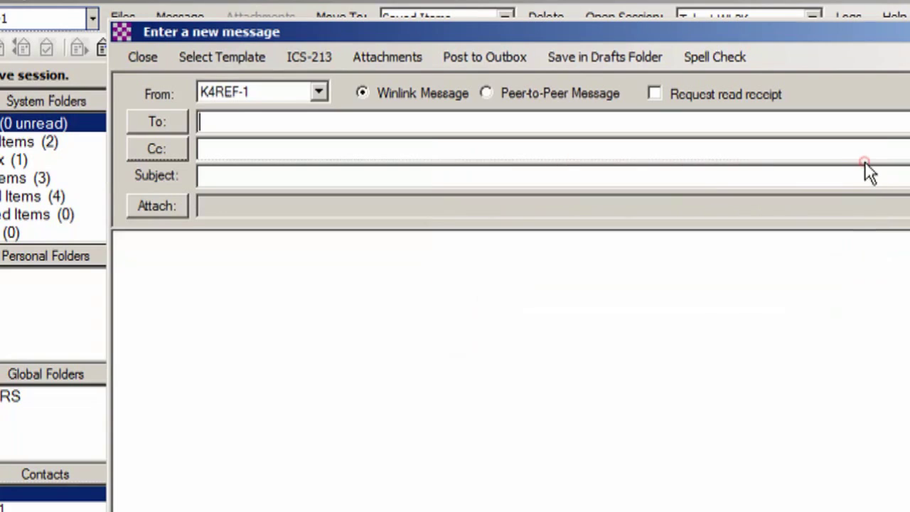
Step: Open the ICS-213 favorite form from the new message and review its fields from Incident Name down to Submit
click(299, 54)
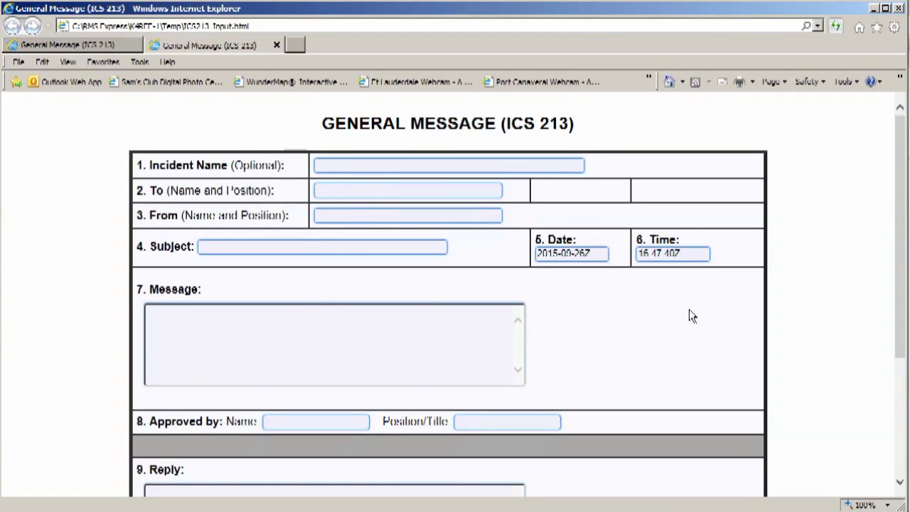
click(447, 165)
scroll(900, 271, down, 5)
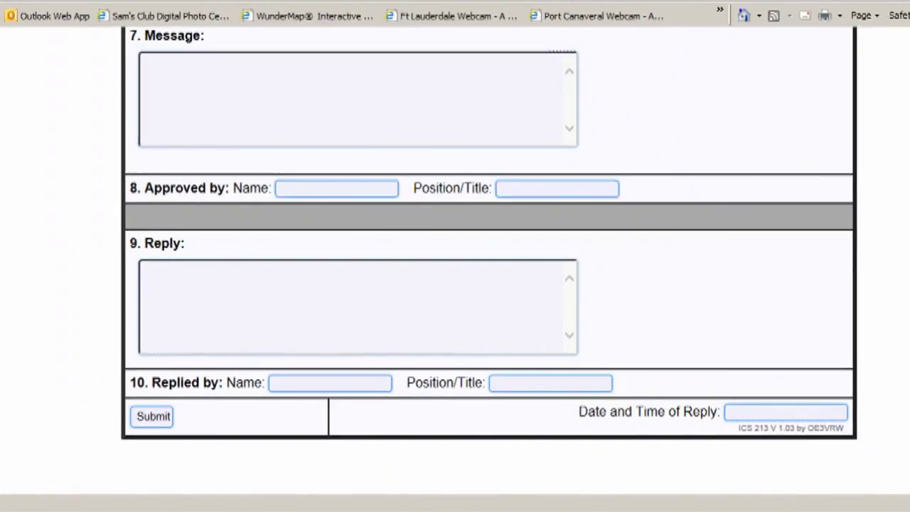
scroll(899, 439, up, 3)
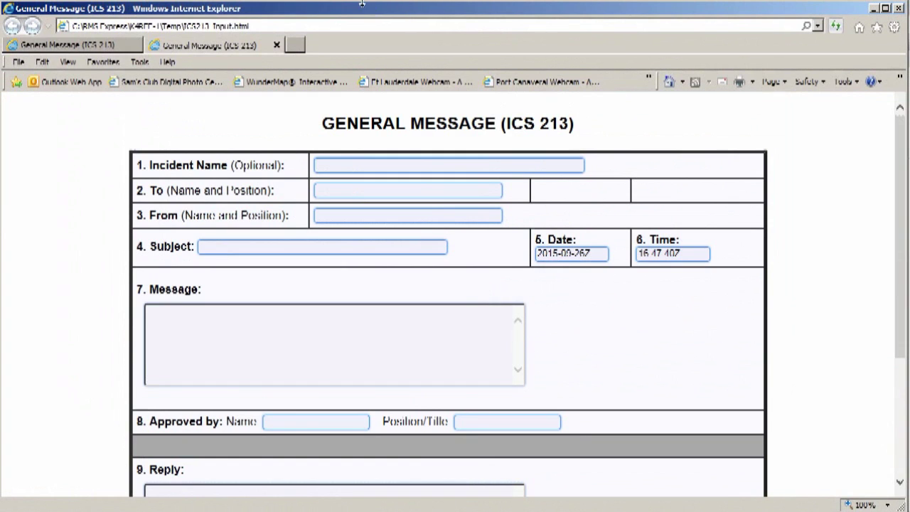
Step: View the completed General Message form about the September hospital net evaluation in the browser and post its message to the Outbox
click(89, 45)
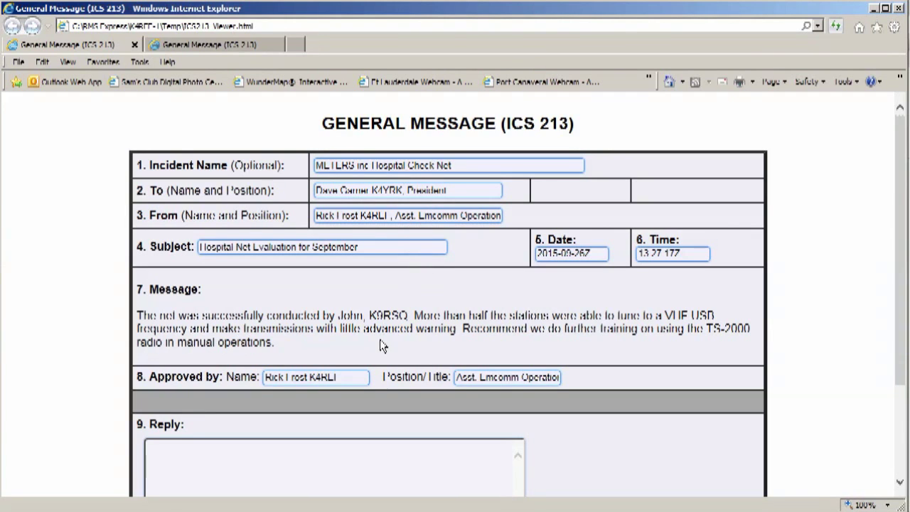
click(872, 10)
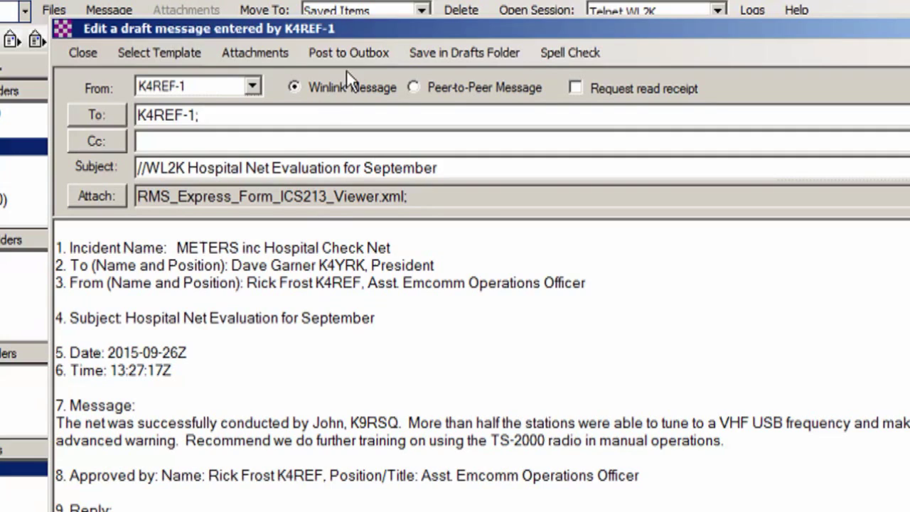
click(355, 47)
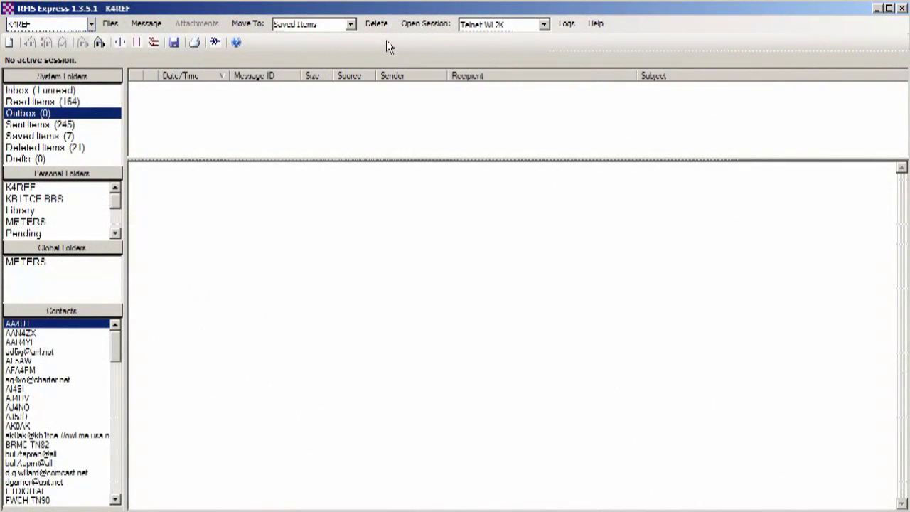
Step: Run a Telnet WL2K session to exchange mail on the recipient's station and open its Inbox
click(425, 26)
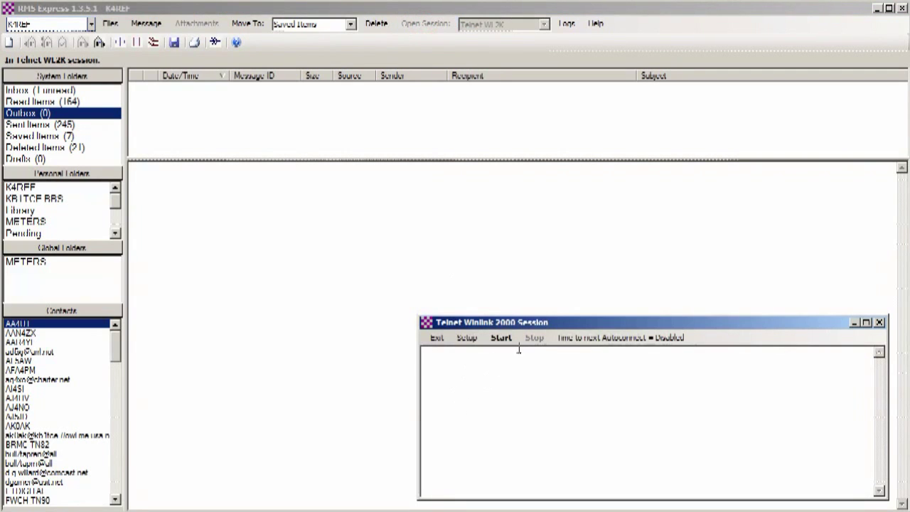
click(501, 339)
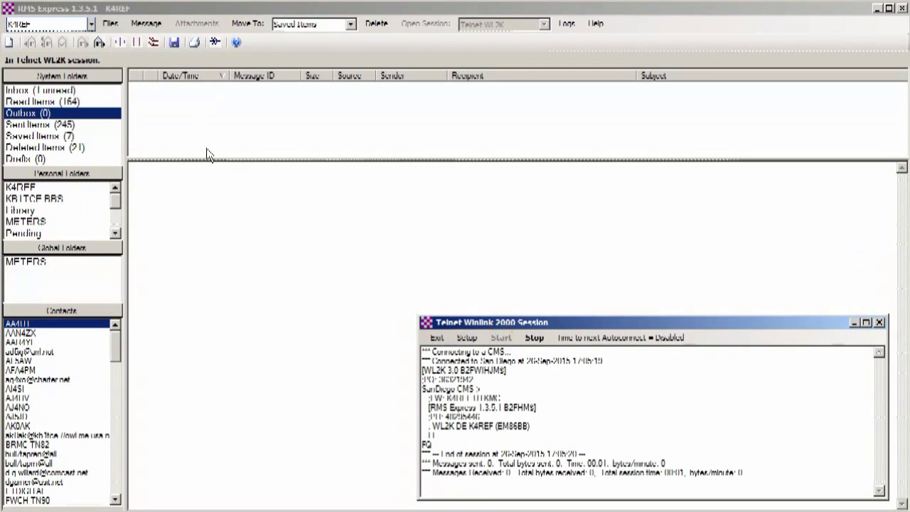
click(28, 93)
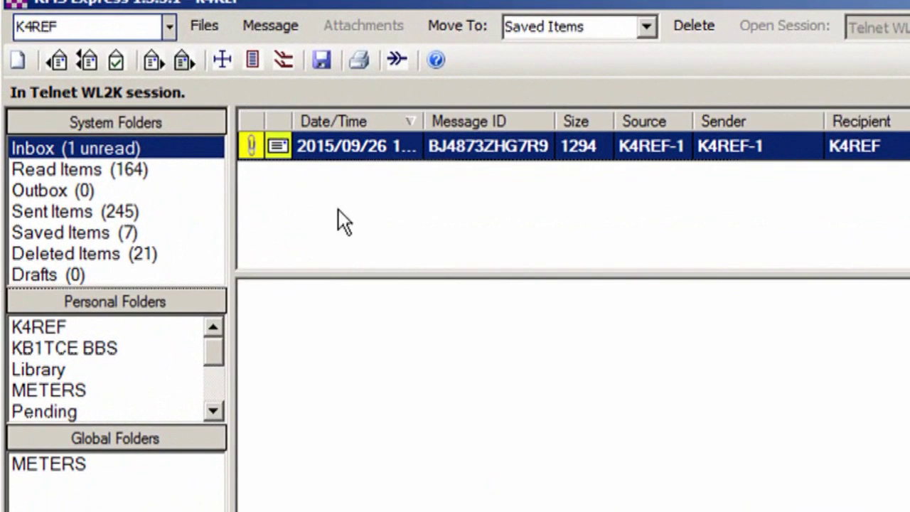
Step: Open the received hospital net evaluation message as an ICS 213 form in the browser, check its print preview, and return to the Inbox
double_click(355, 146)
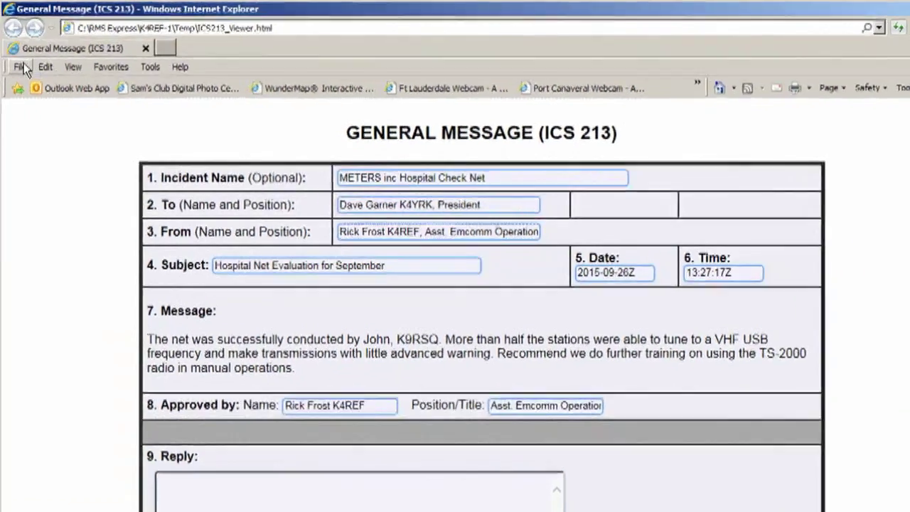
click(21, 62)
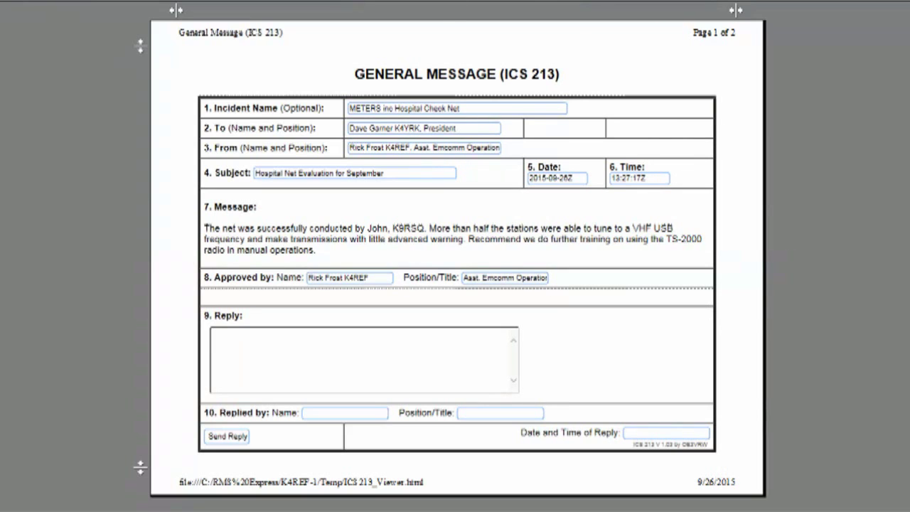
click(898, 8)
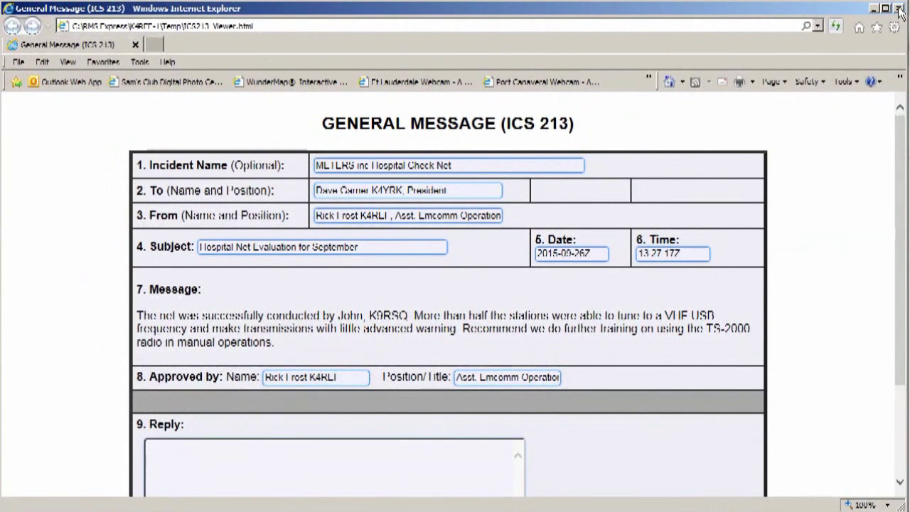
click(875, 9)
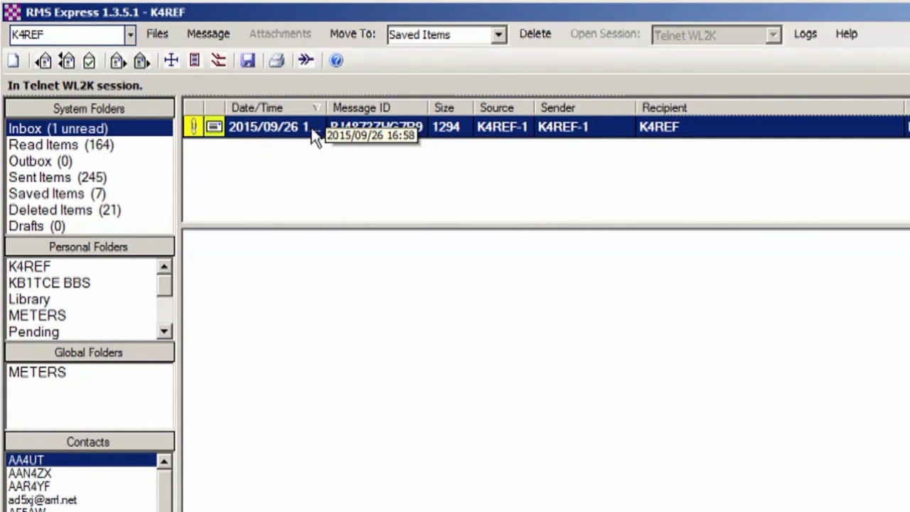
Step: Switch to the RMS Express Forms Library page in Internet Explorer and examine its description and the start of the template download list
click(193, 123)
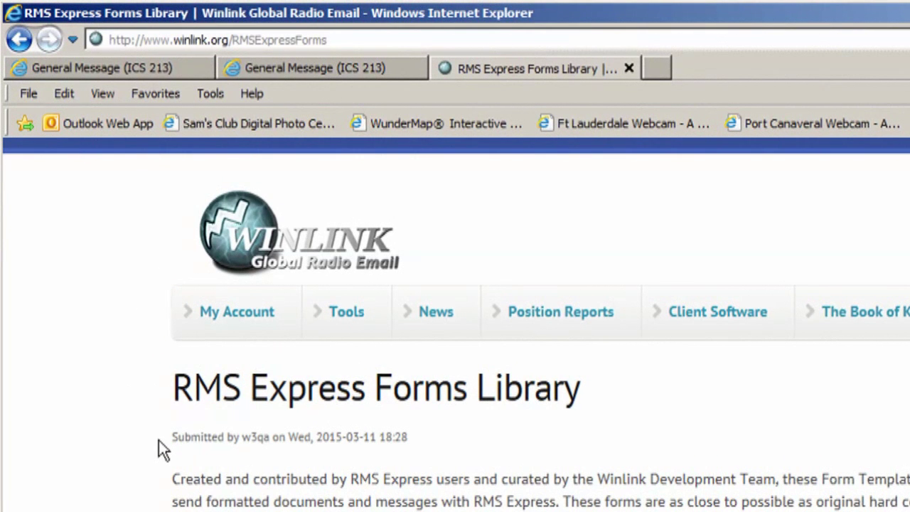
scroll(158, 448, down, 6)
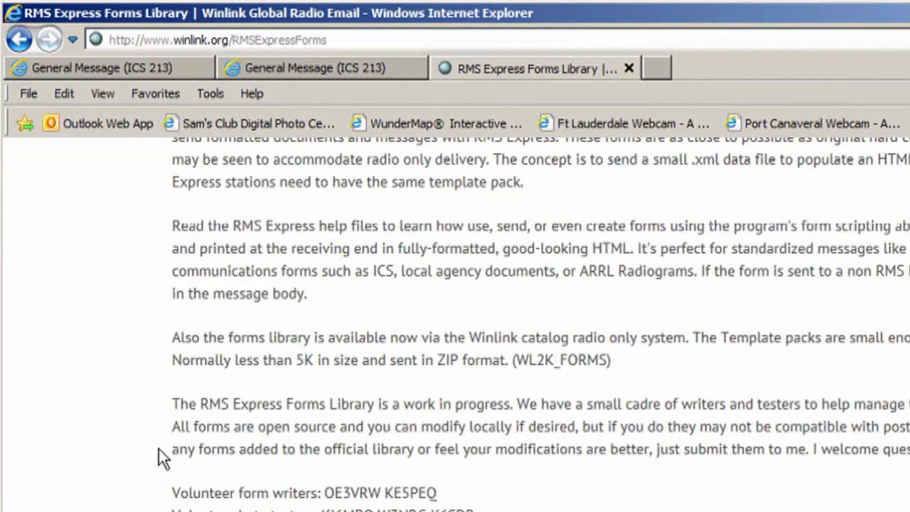
scroll(158, 448, down, 2)
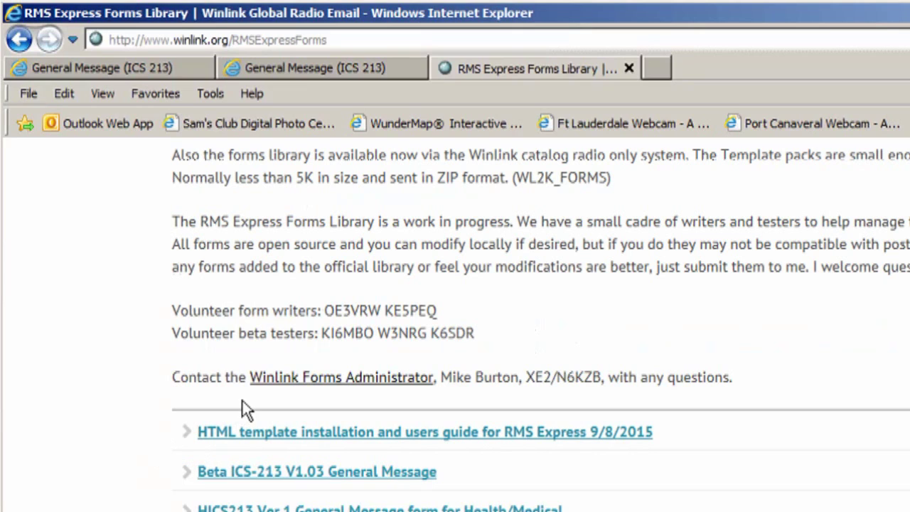